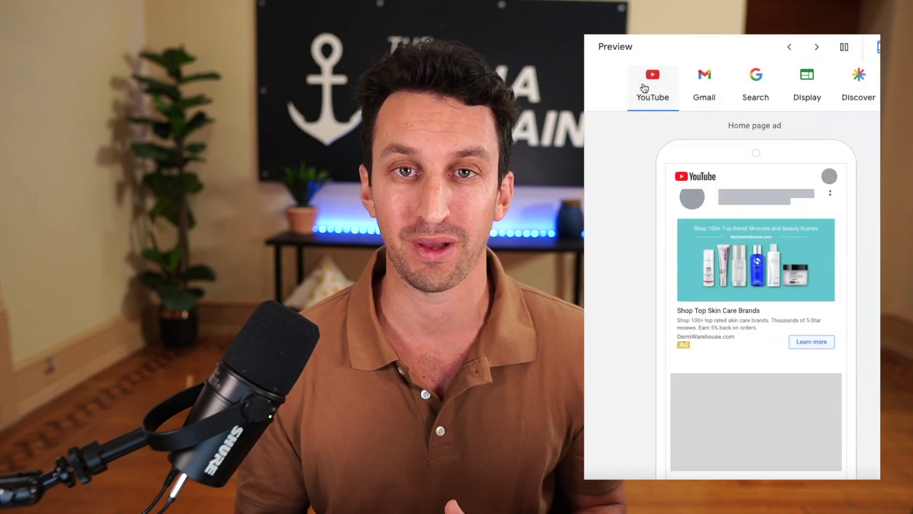
Step: Compare the ad previews on Search, Display and Discover, ending back on the Search preview
left_click(753, 89)
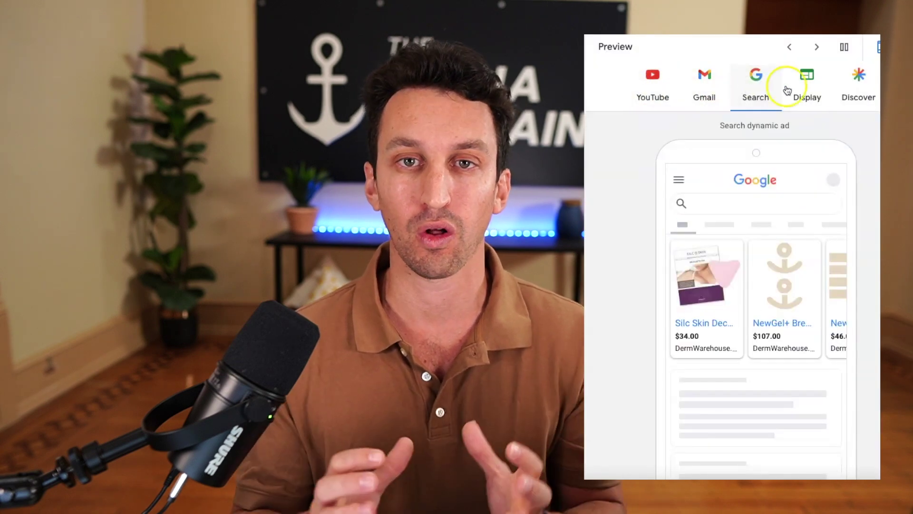
left_click(793, 85)
left_click(846, 89)
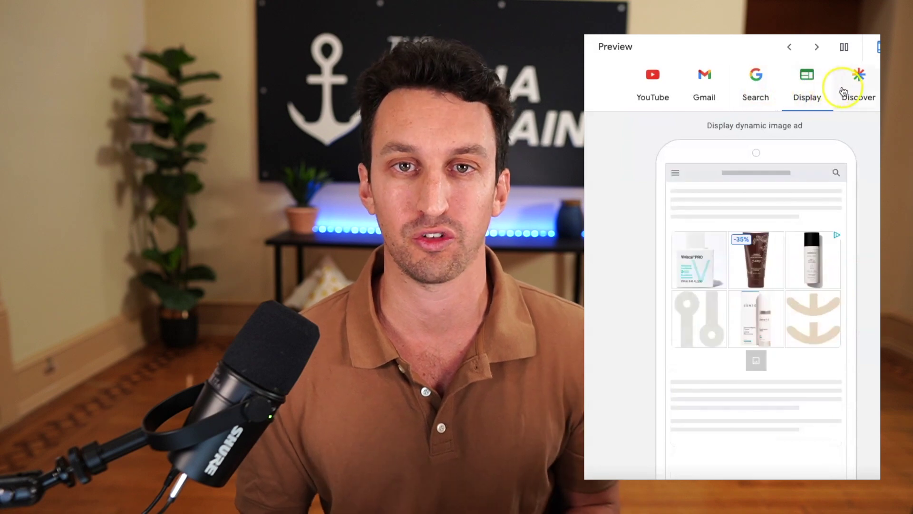
left_click(760, 92)
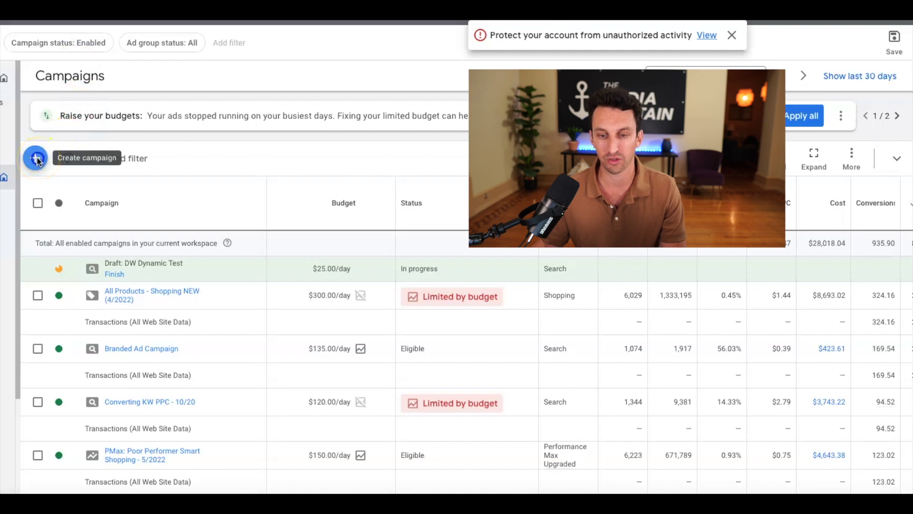
Step: Create a new campaign with the Sales objective and the Purchases conversion goal
left_click(38, 162)
left_click(77, 171)
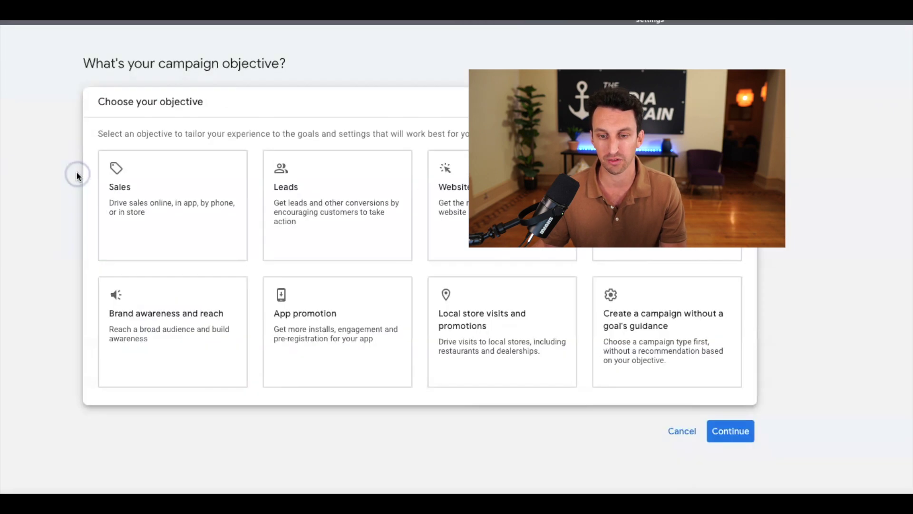
left_click(184, 178)
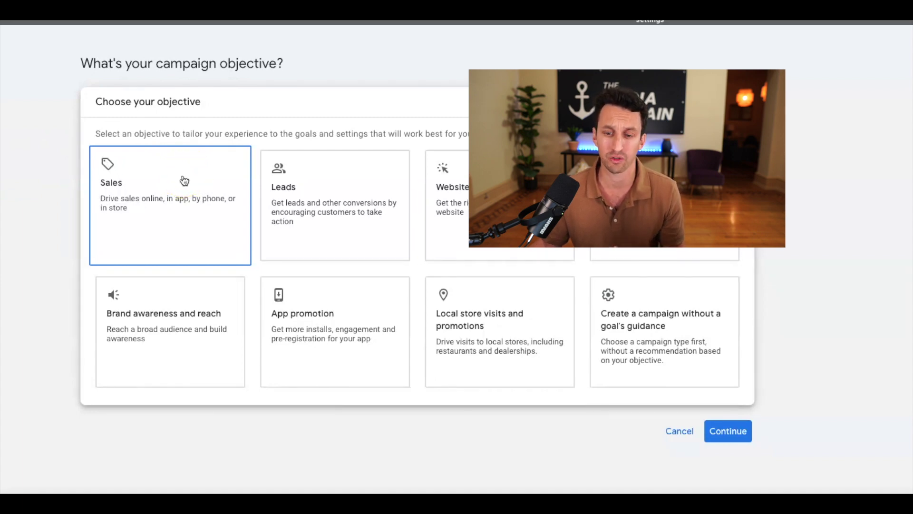
scroll(184, 177, "down", 3)
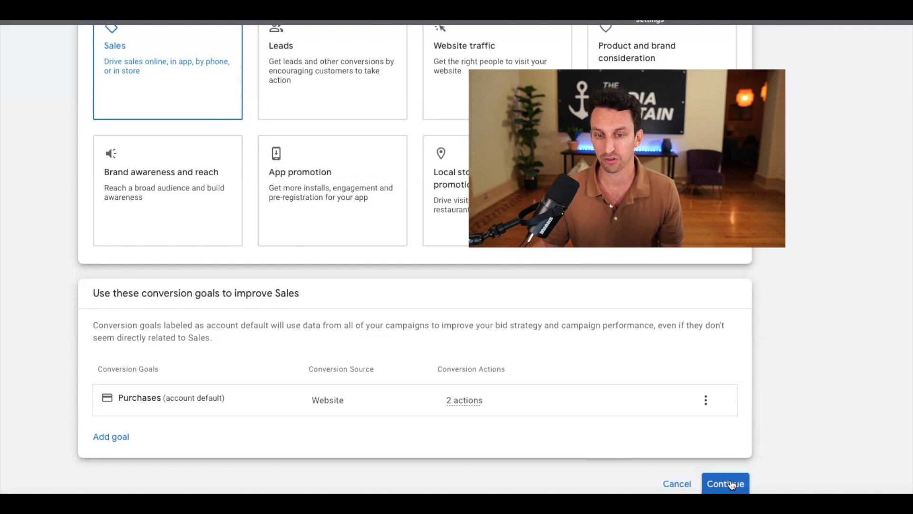
left_click(727, 483)
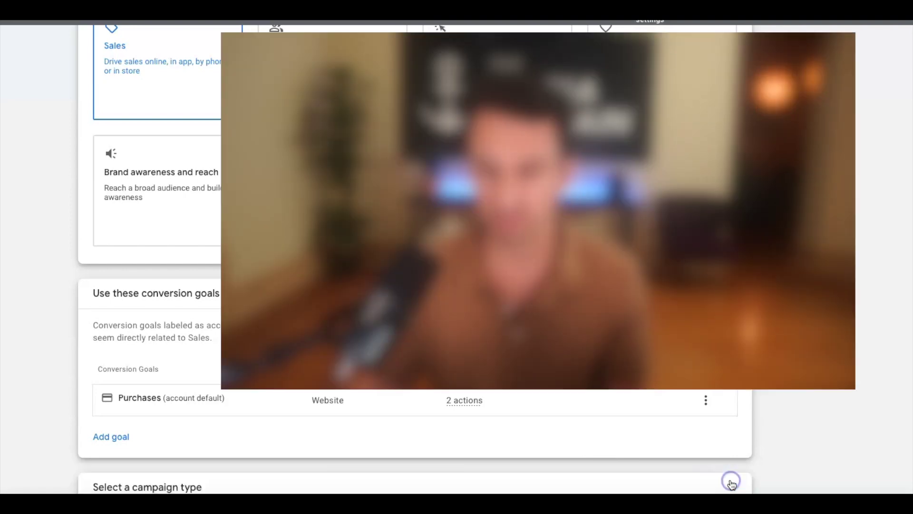
Step: Choose Performance Max as the campaign type
scroll(784, 298, "down", 3)
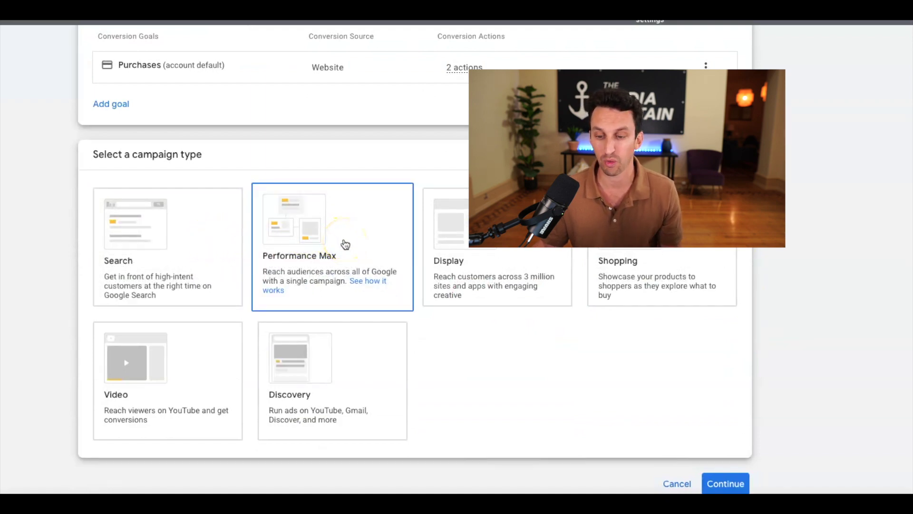
scroll(342, 241, "down", 5)
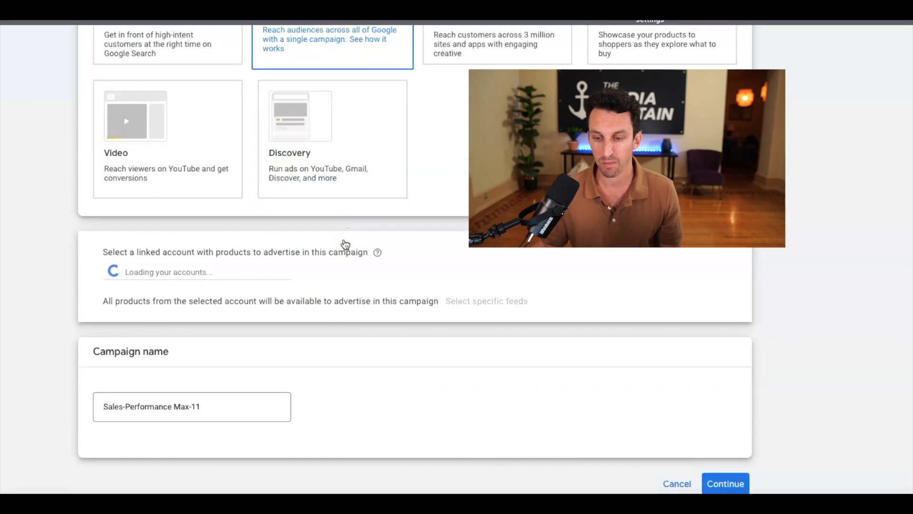
left_click(327, 243)
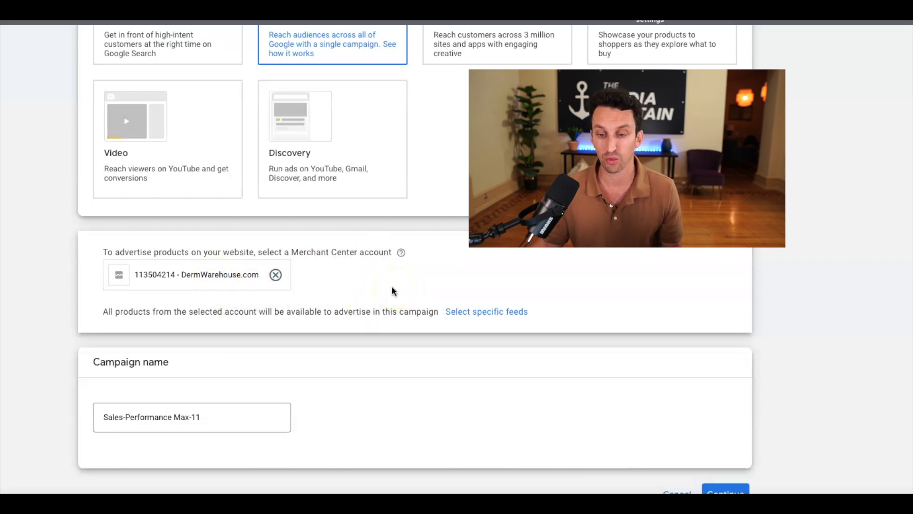
Step: Name the campaign 'PMAX DermWarehouse' and continue as a fresh campaign, not a draft
scroll(391, 290, "down", 1)
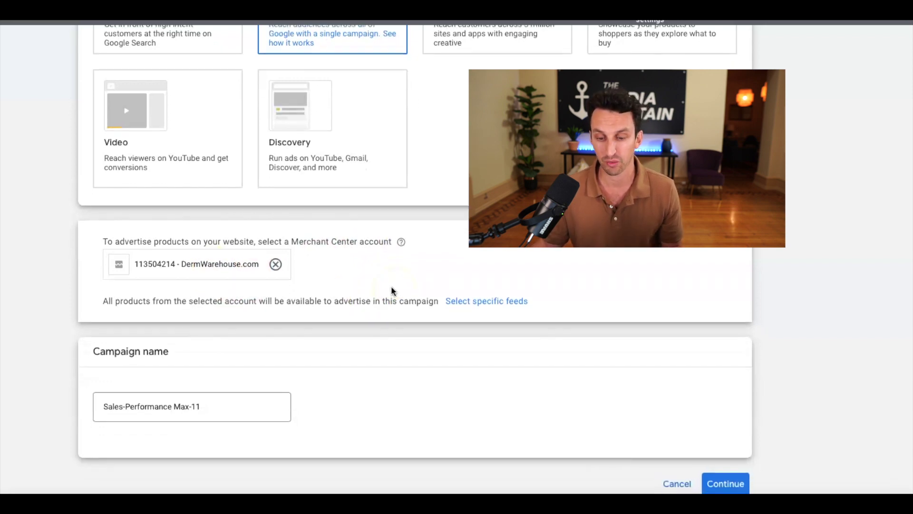
triple_click(208, 406)
type("Per")
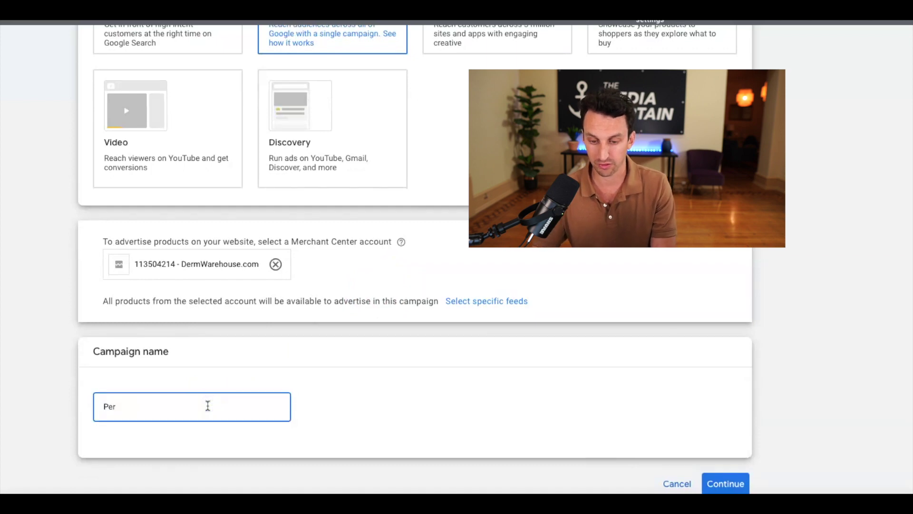
key("BackSpace")
key("BackSpace")
type("MAX")
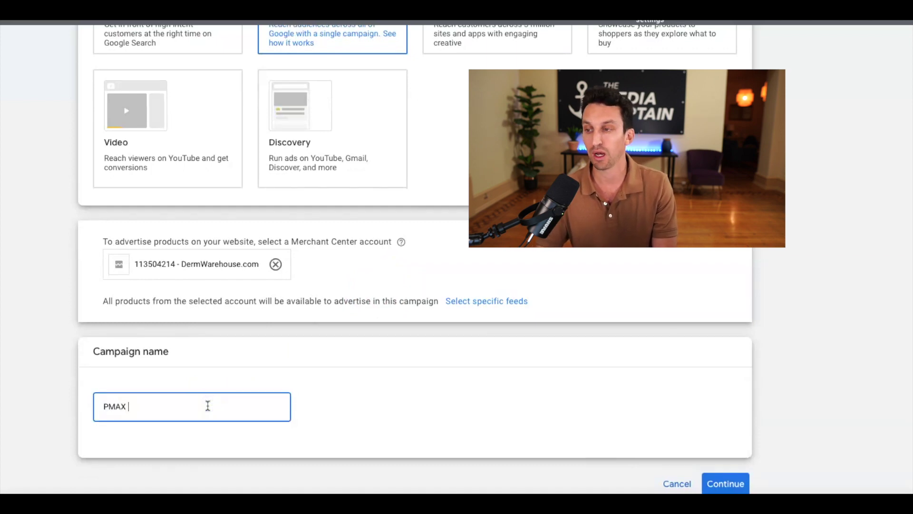
type(" DermWarehouse")
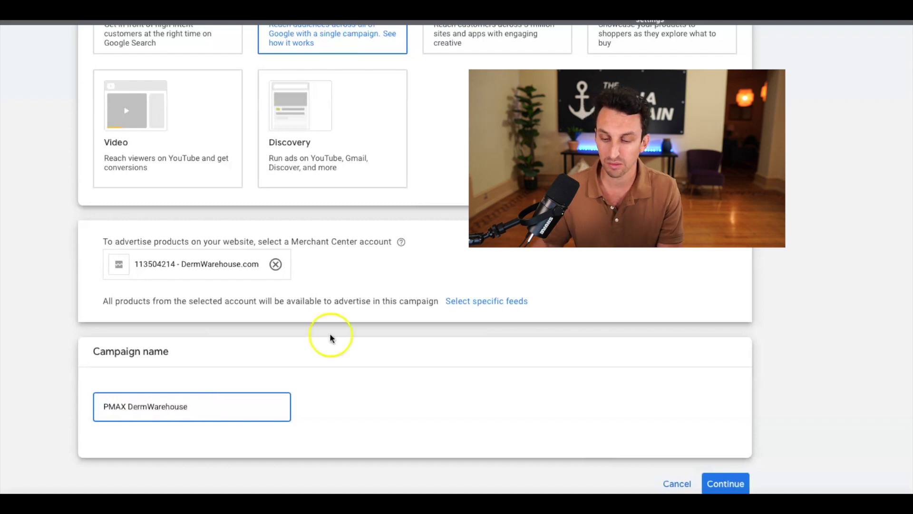
left_click(740, 480)
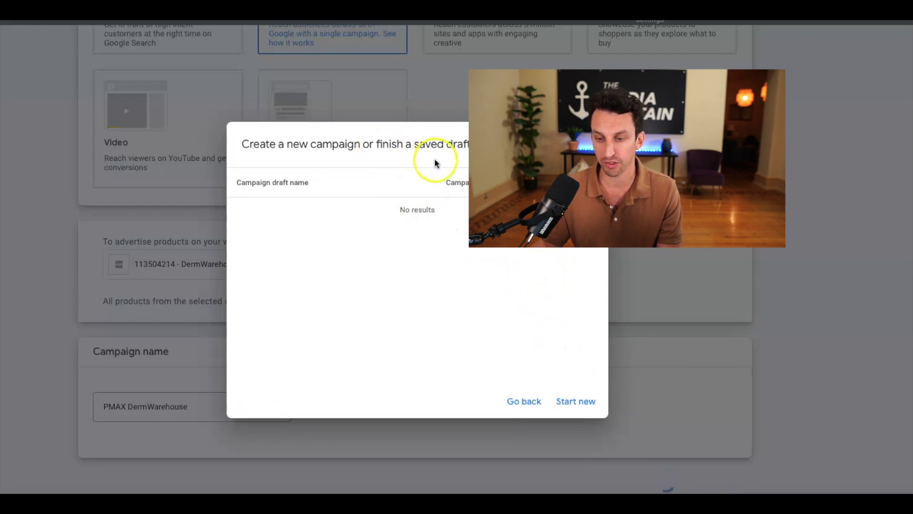
left_click(586, 403)
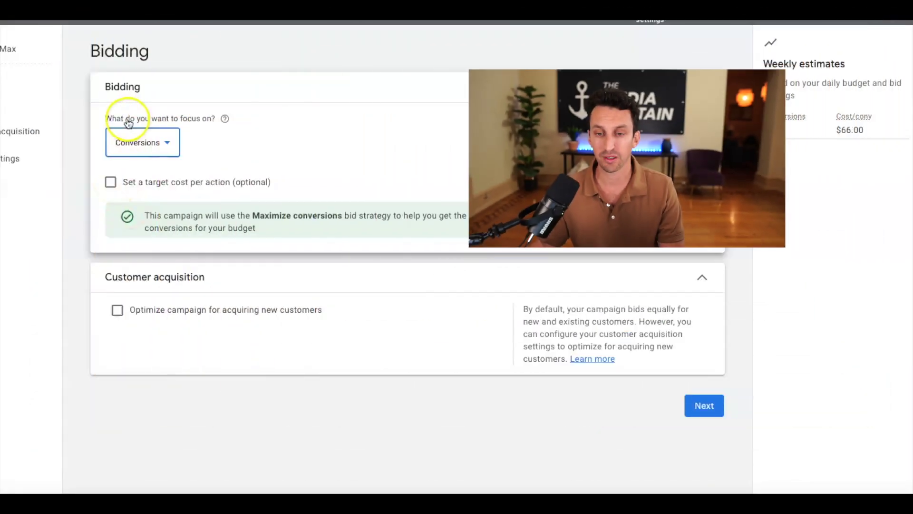
Step: Set bidding to focus on Conversion value with a 150% target ROAS
left_click(111, 184)
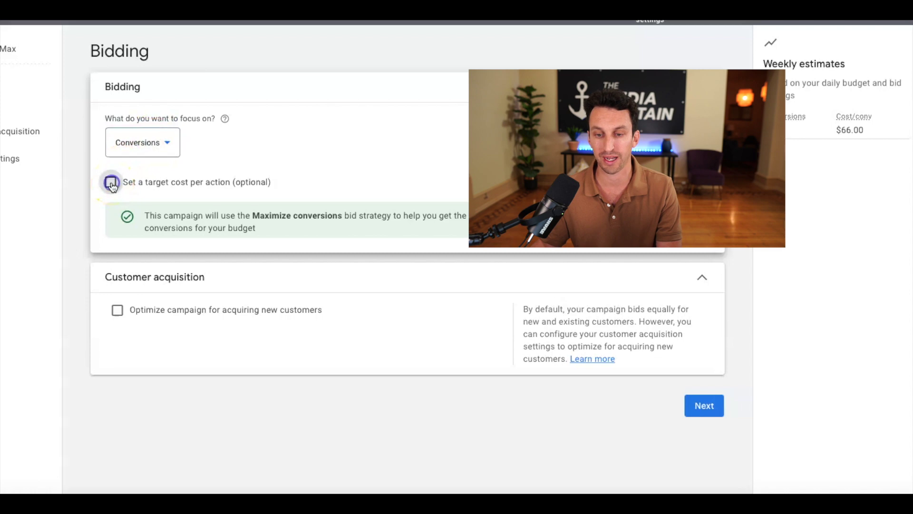
left_click(136, 144)
left_click(153, 183)
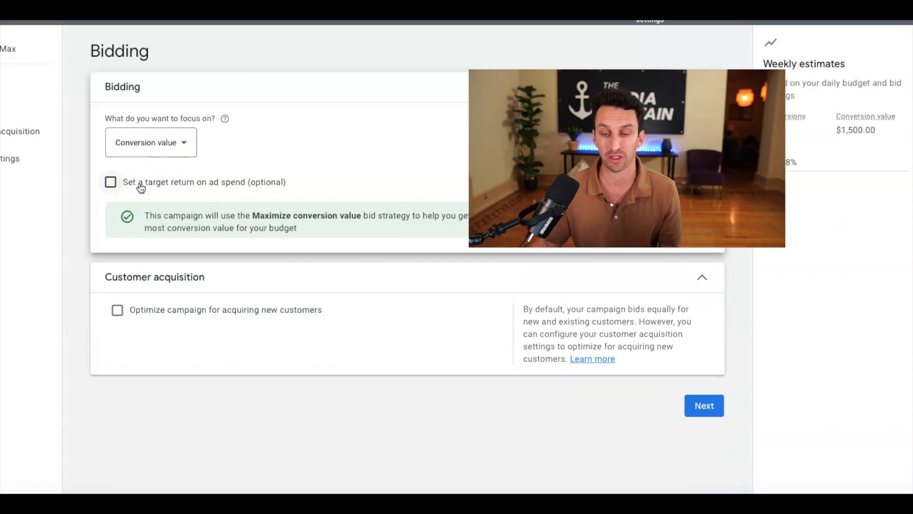
left_click(141, 188)
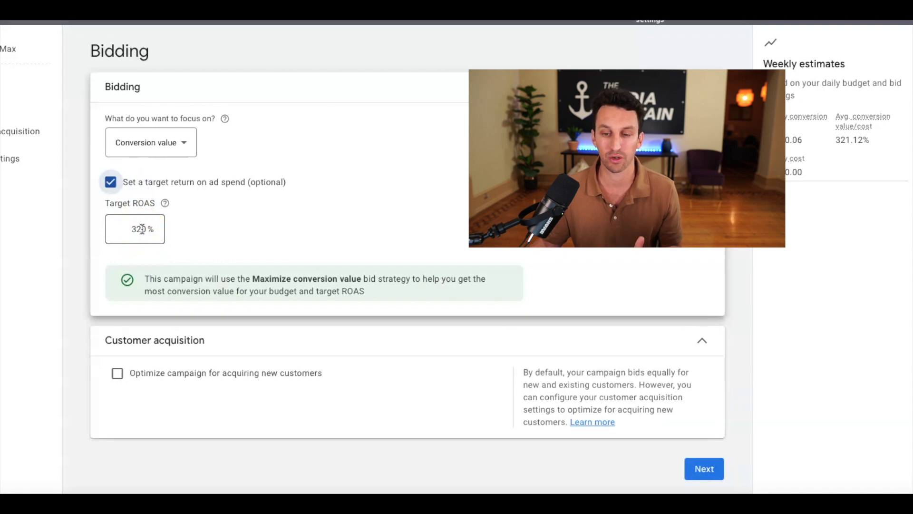
double_click(141, 229)
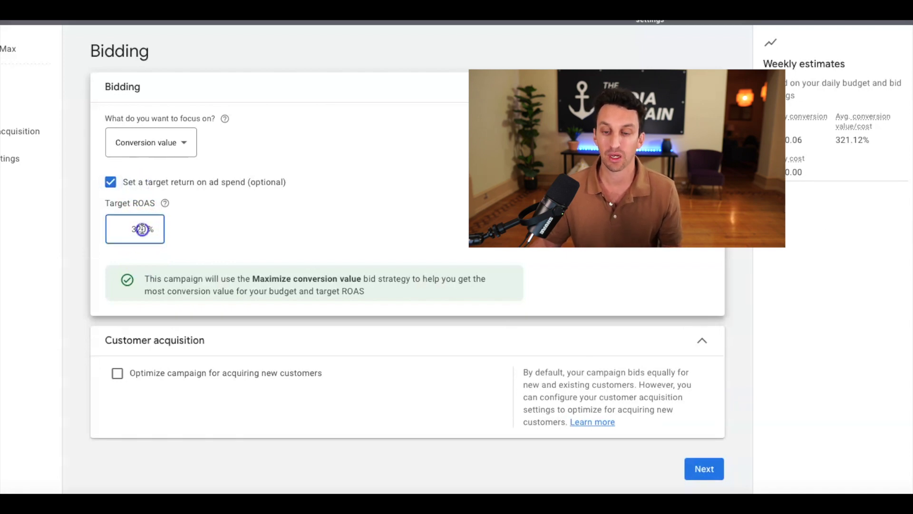
key("BackSpace")
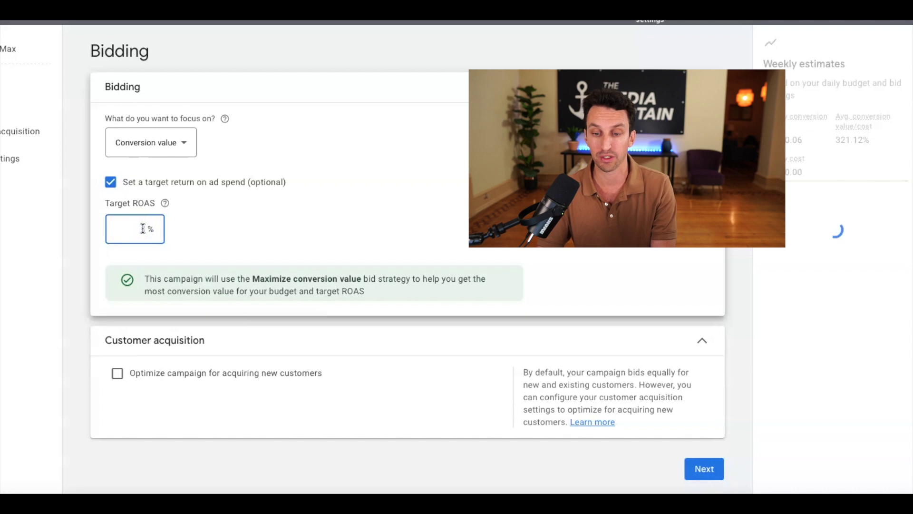
type("150")
left_click(302, 199)
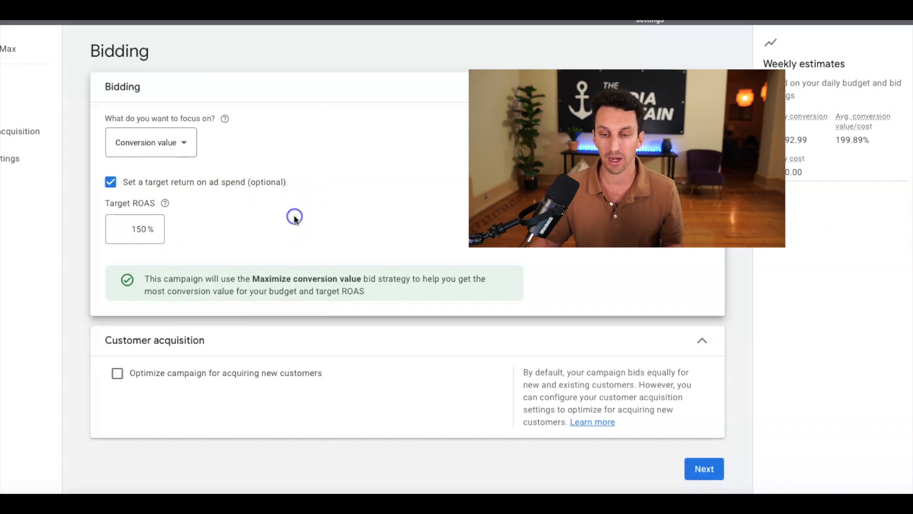
left_click(301, 190)
left_click(281, 234)
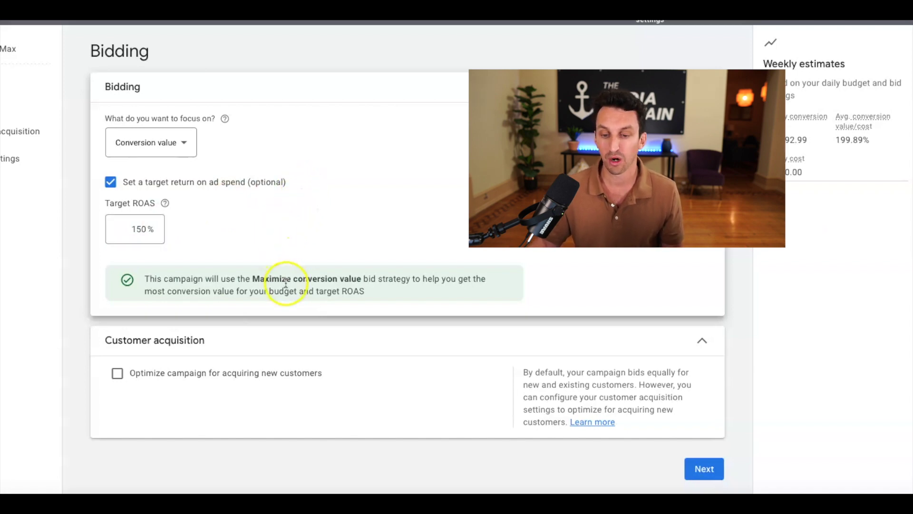
left_click(115, 355)
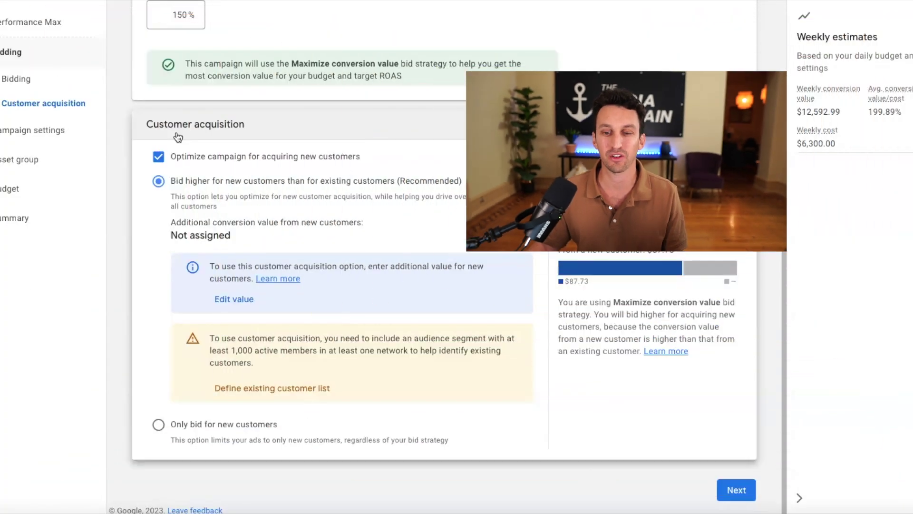
Step: Optimize the campaign for acquiring new customers, bidding higher for new customers
left_click(194, 160)
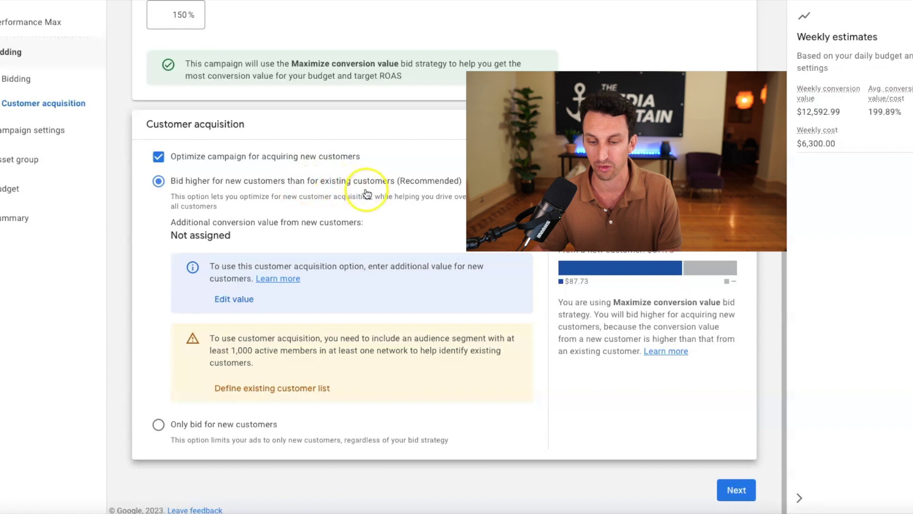
left_click(736, 490)
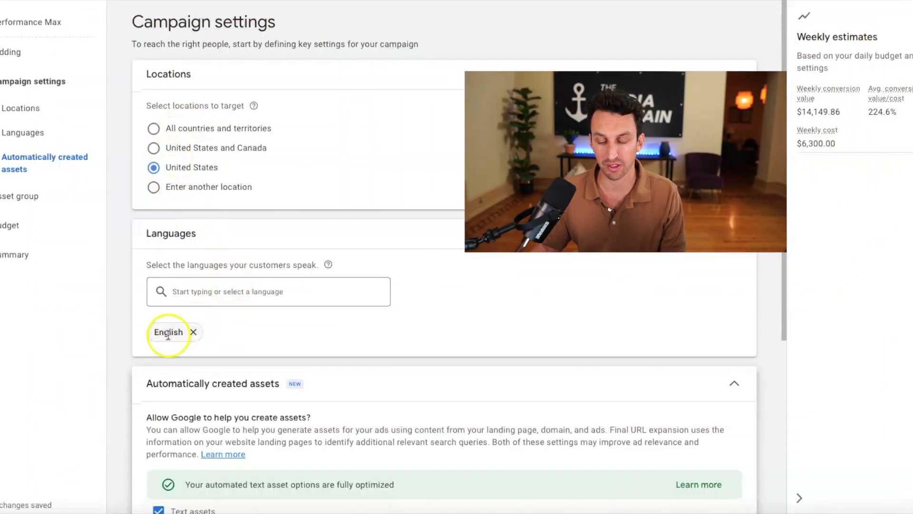
Step: Keep United States and English targeting with automatic text assets, and proceed to the asset group
scroll(199, 274, "down", 4)
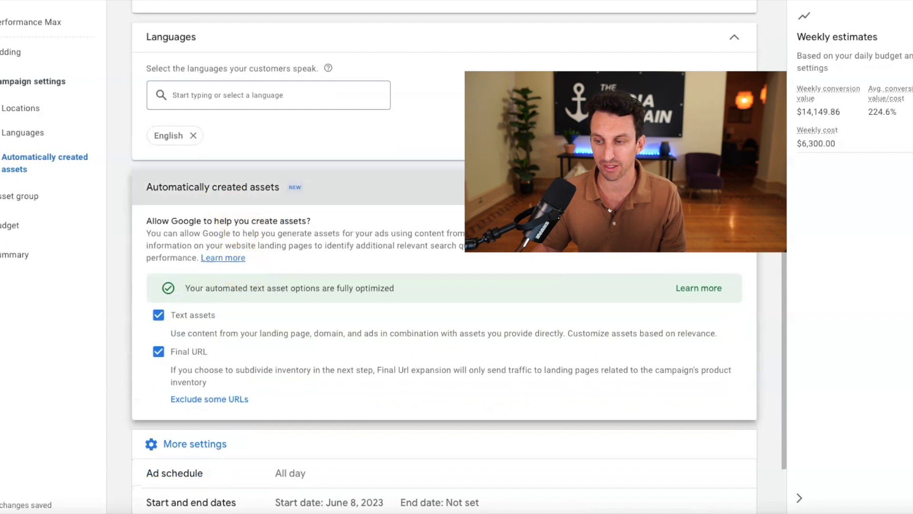
left_click(388, 187)
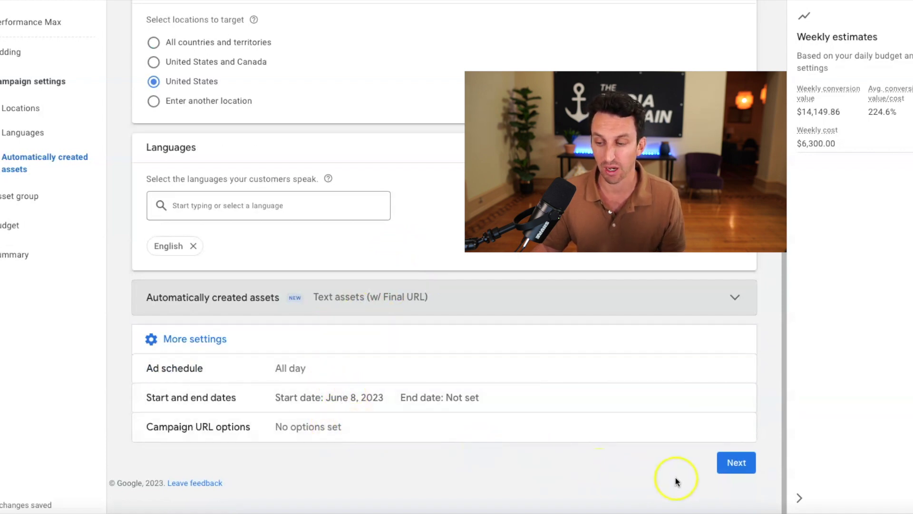
left_click(728, 467)
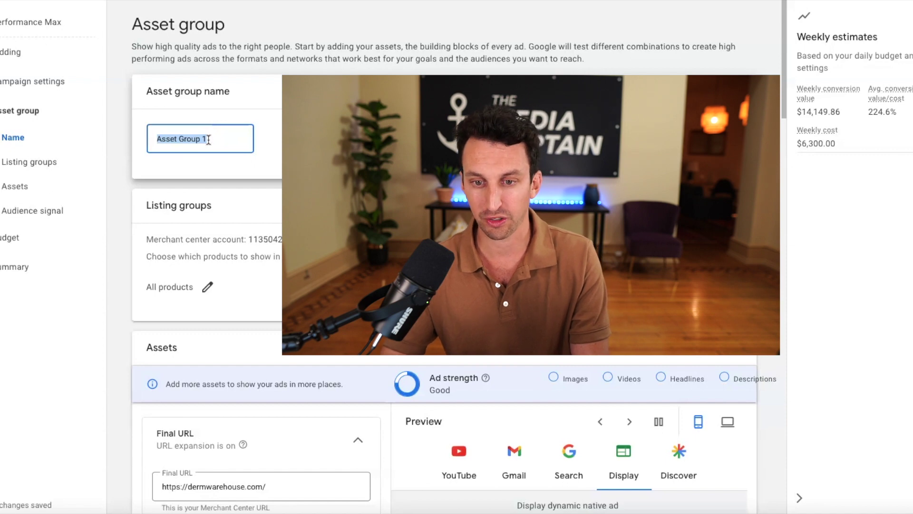
Step: Rename the asset group from 'Asset Group 1' to 'Park Perfection'
type("Park ")
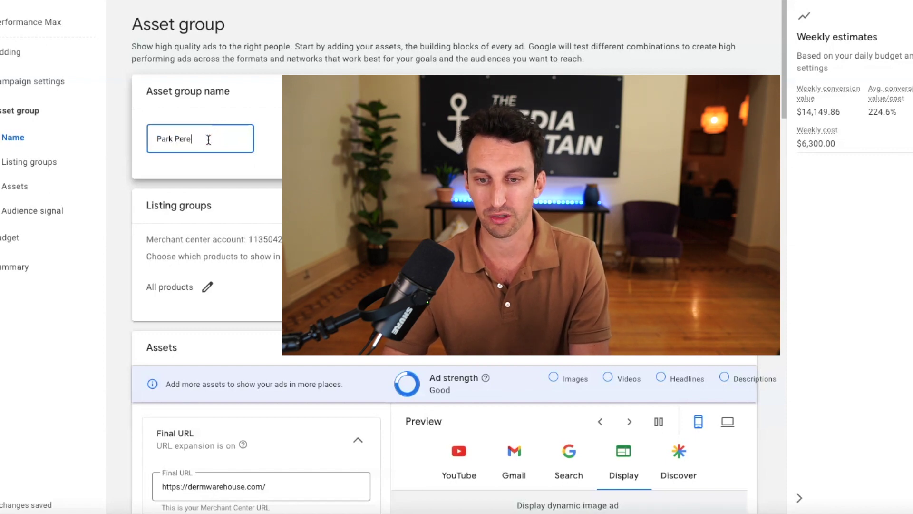
type("Perfecti")
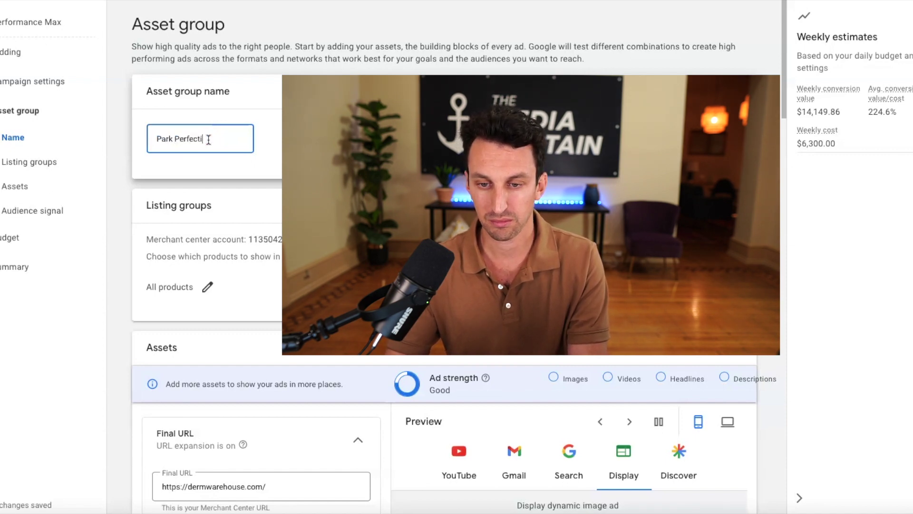
type("on")
scroll(289, 196, "down", 1)
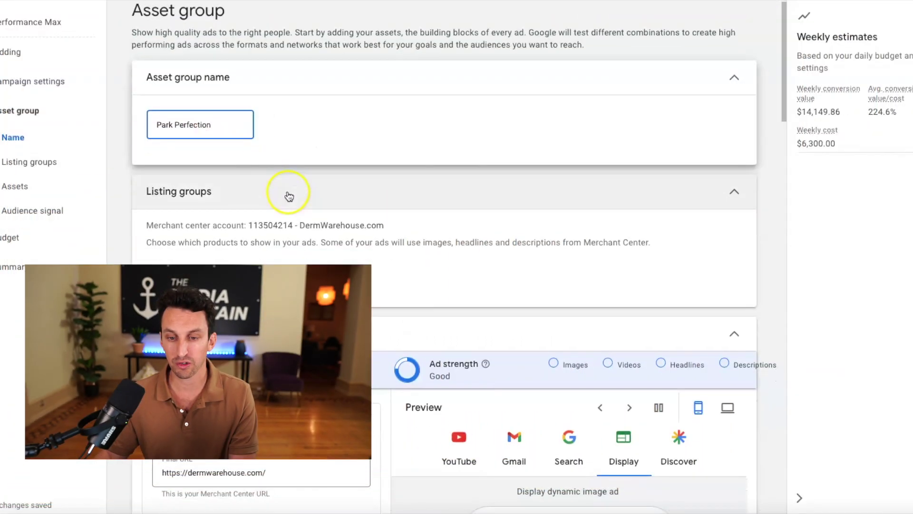
scroll(289, 196, "down", 2)
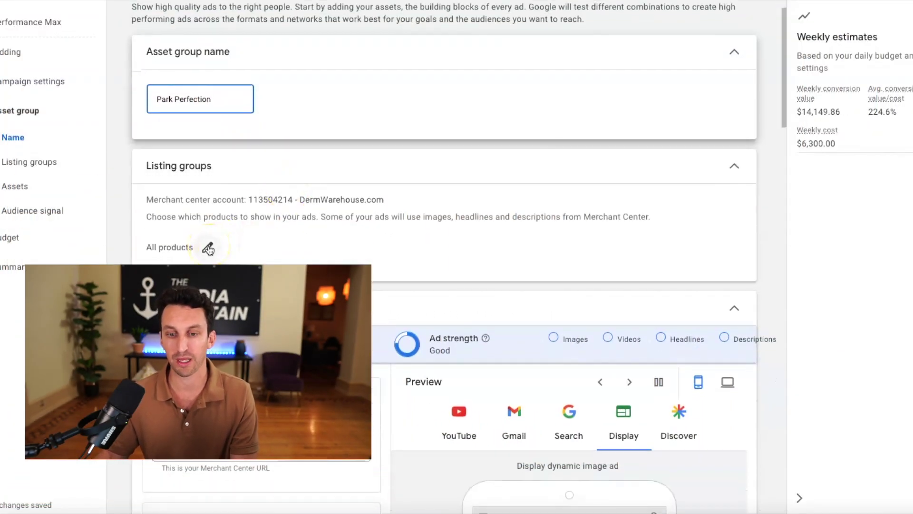
Step: Limit the asset group's products by Brand to park perfection and save the selection
left_click(208, 247)
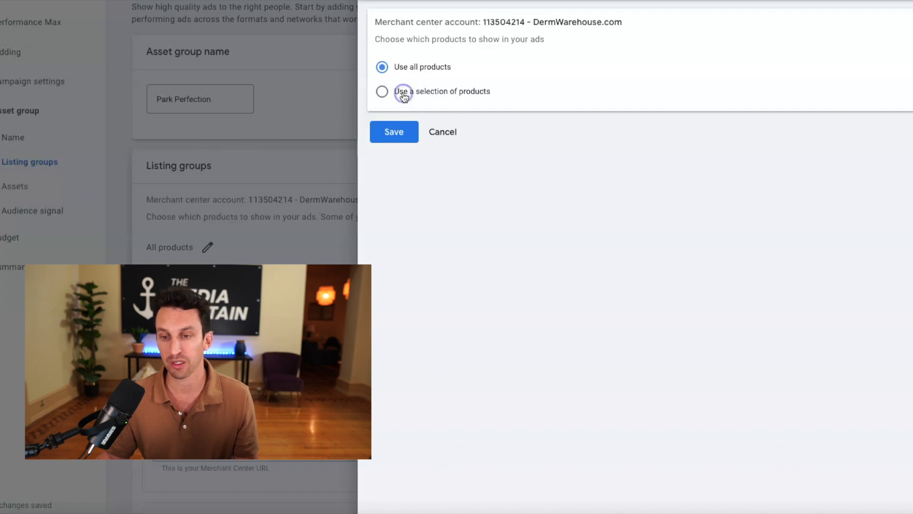
left_click(404, 95)
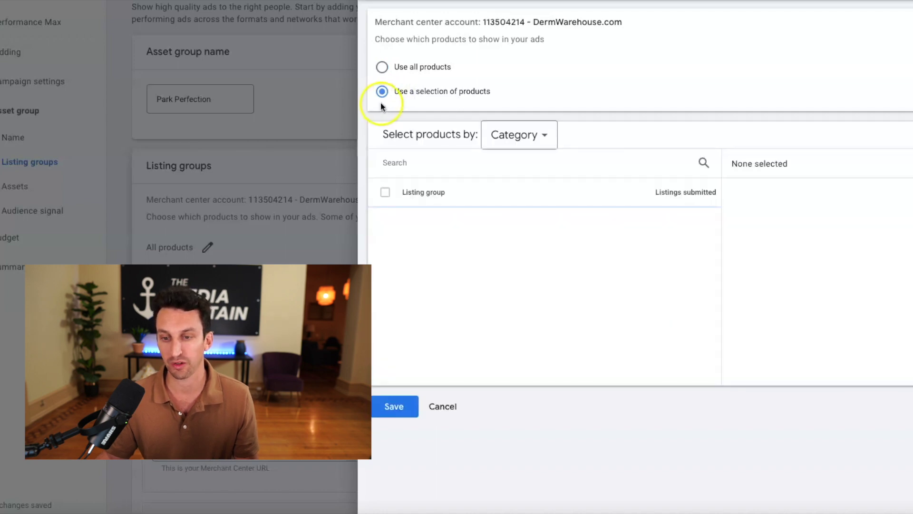
left_click(512, 142)
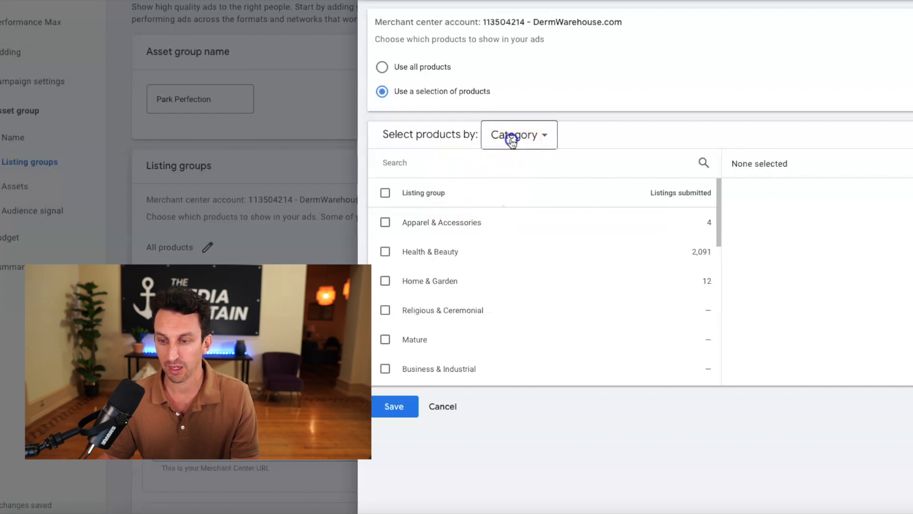
left_click(513, 167)
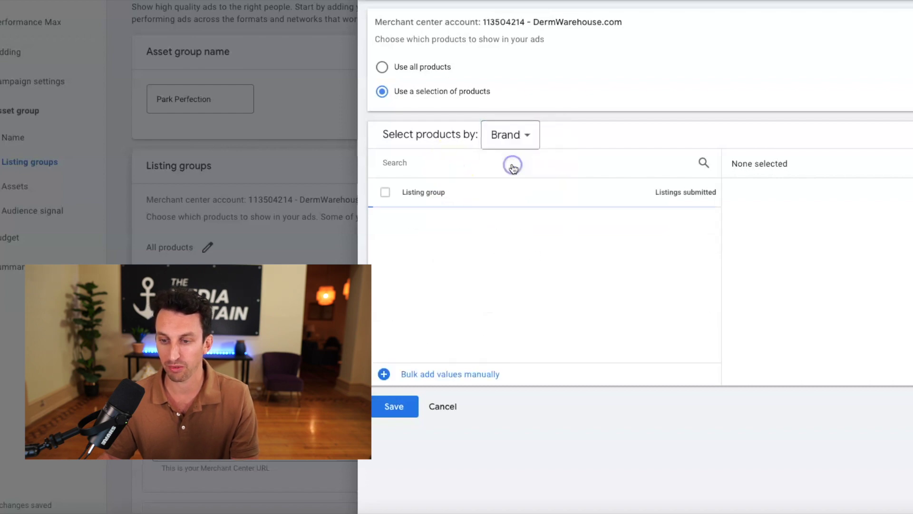
left_click(402, 163)
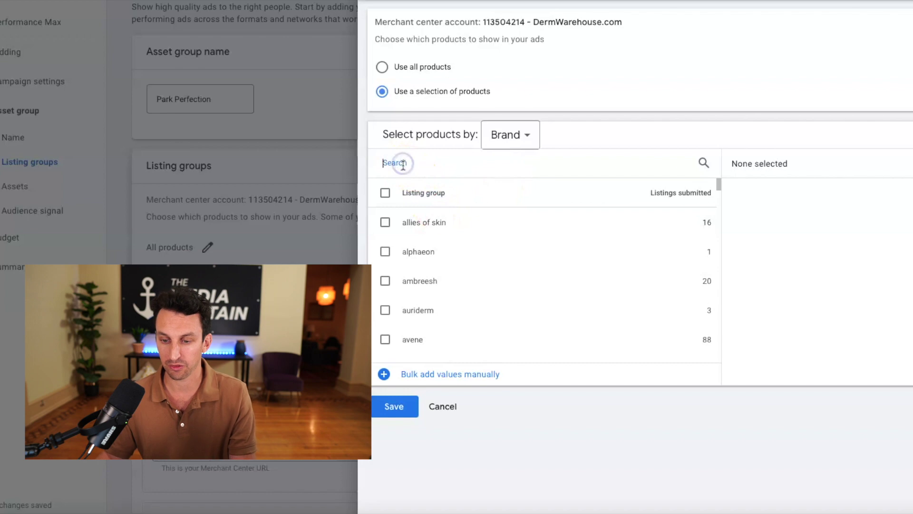
type("park")
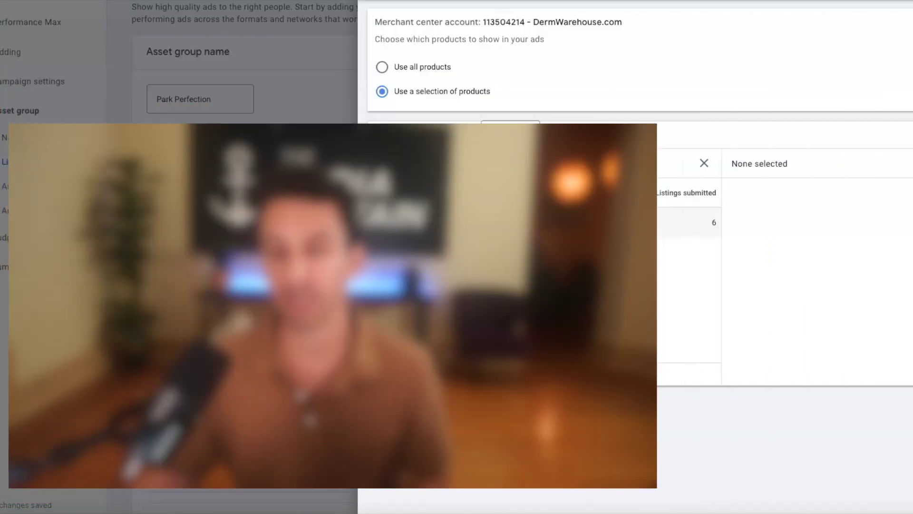
type(" perfection")
left_click(386, 223)
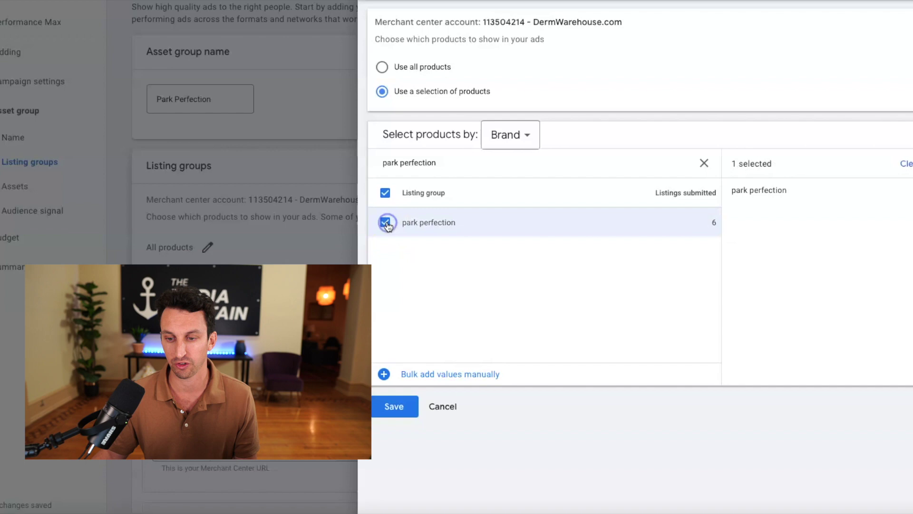
left_click(395, 407)
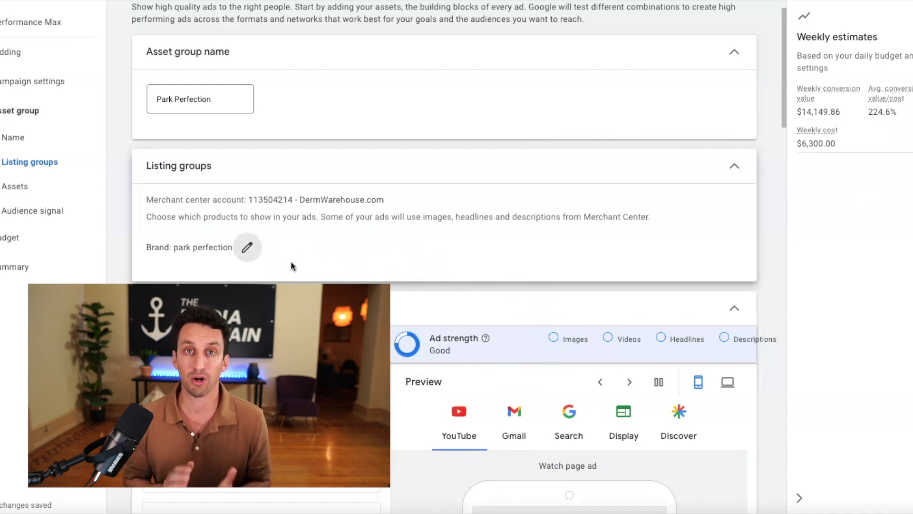
Step: Preview the ads on Gmail, Search, Display, Discover and YouTube, then edit the Final URL
left_click(267, 272)
scroll(267, 276, "down", 4)
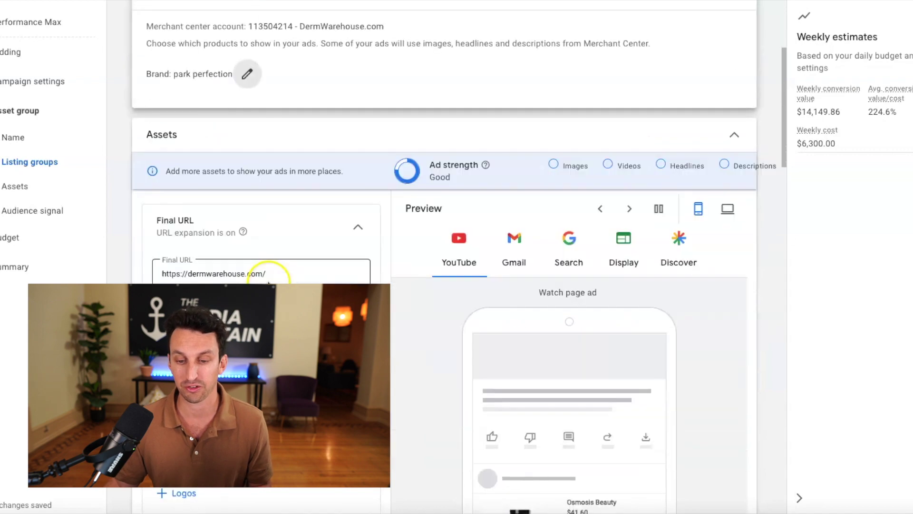
scroll(268, 283, "down", 2)
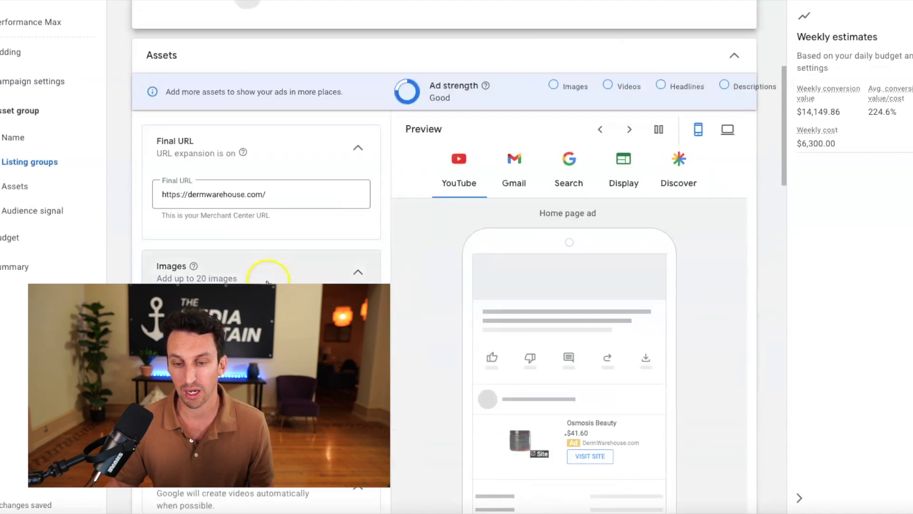
scroll(266, 245, "down", 1)
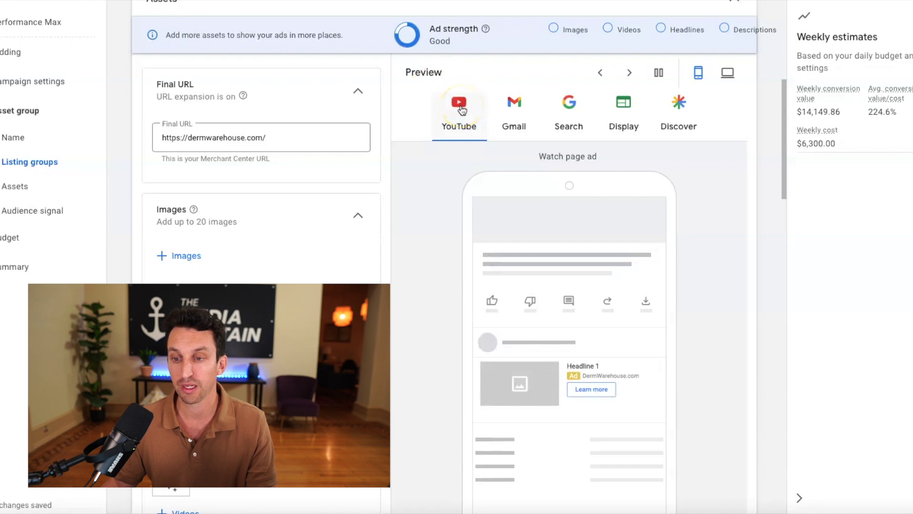
left_click(518, 116)
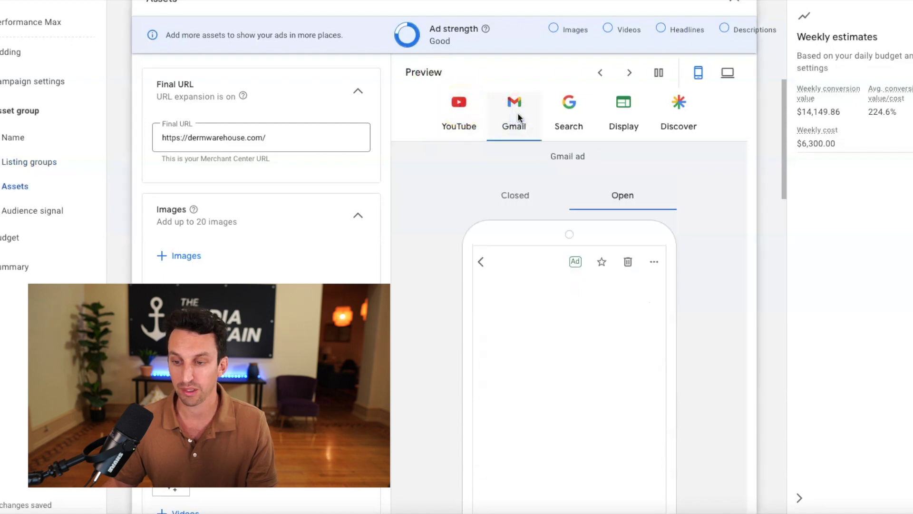
left_click(569, 106)
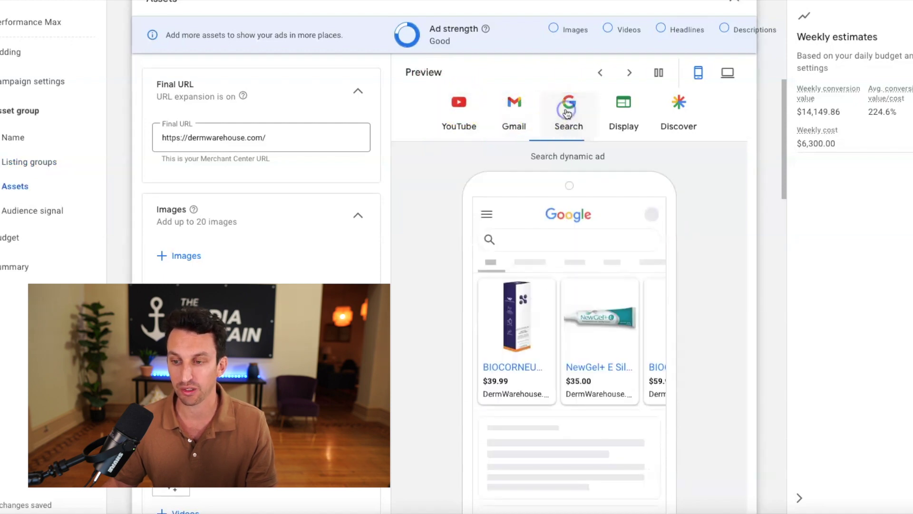
left_click(620, 114)
left_click(681, 108)
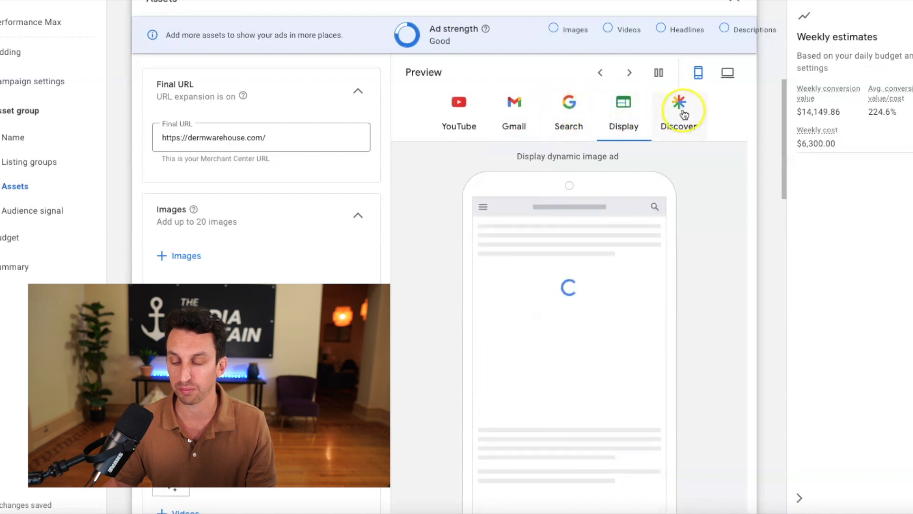
left_click(459, 110)
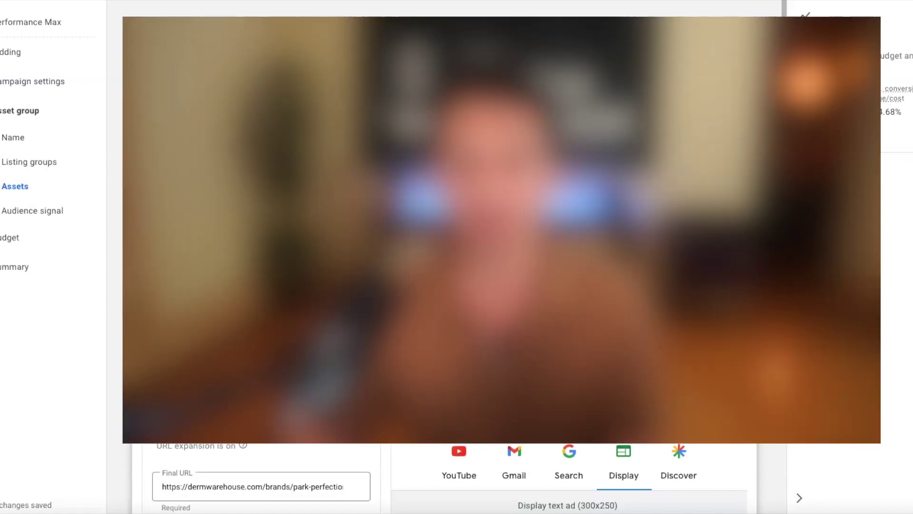
scroll(267, 228, "down", 5)
left_click(269, 233)
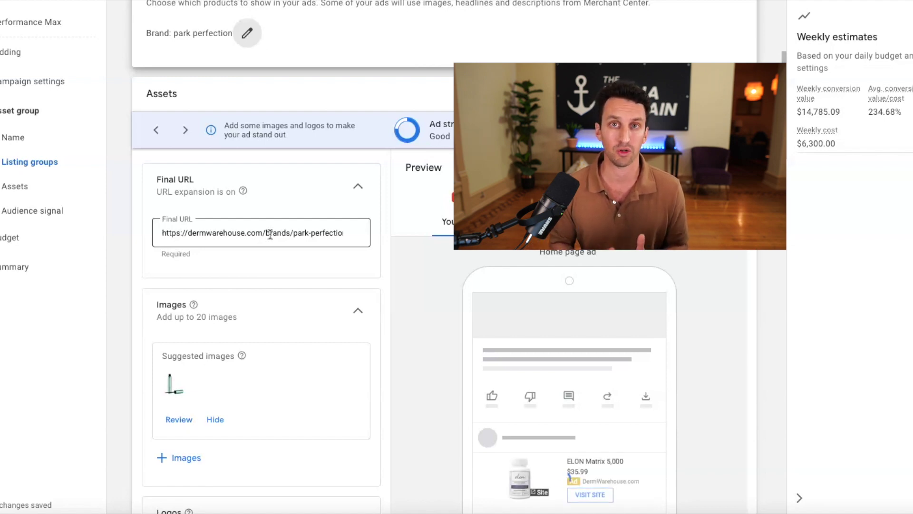
Step: Revisit the Final URL, then preview the ad on YouTube, Gmail, Search and Display
left_click(292, 230)
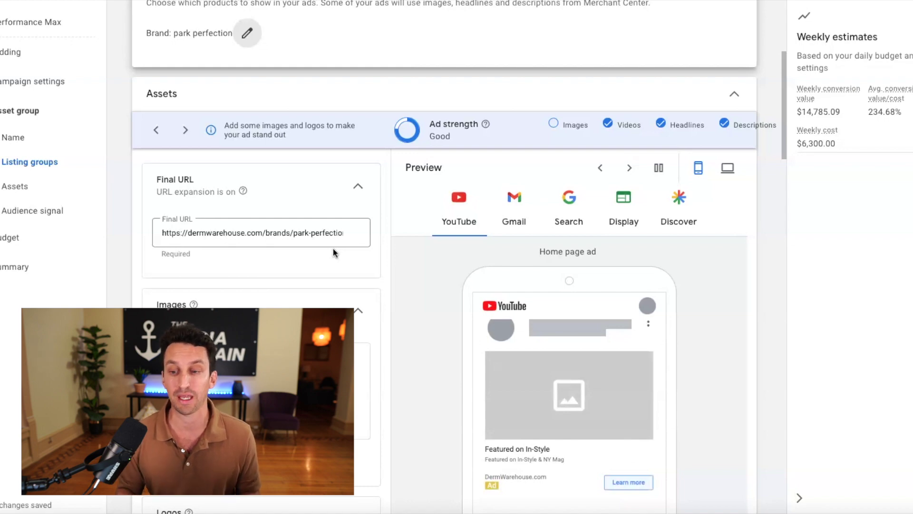
scroll(571, 227, "down", 1)
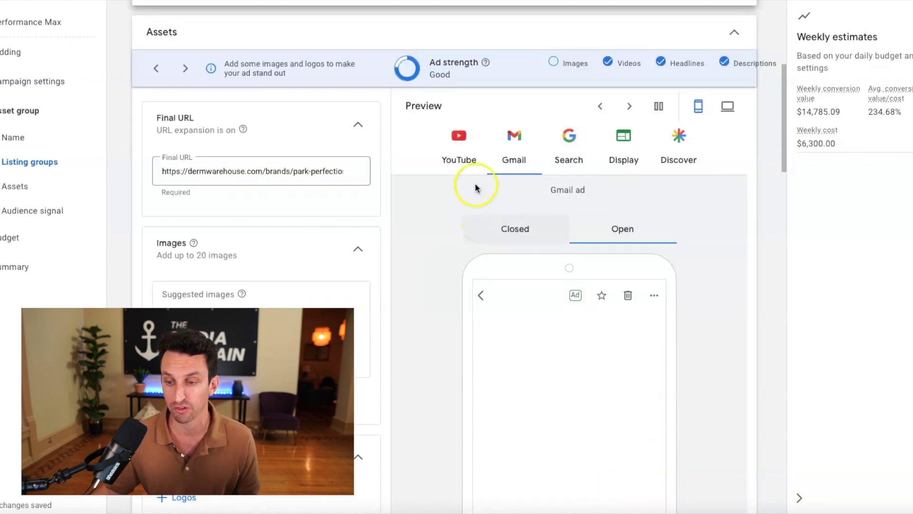
left_click(465, 148)
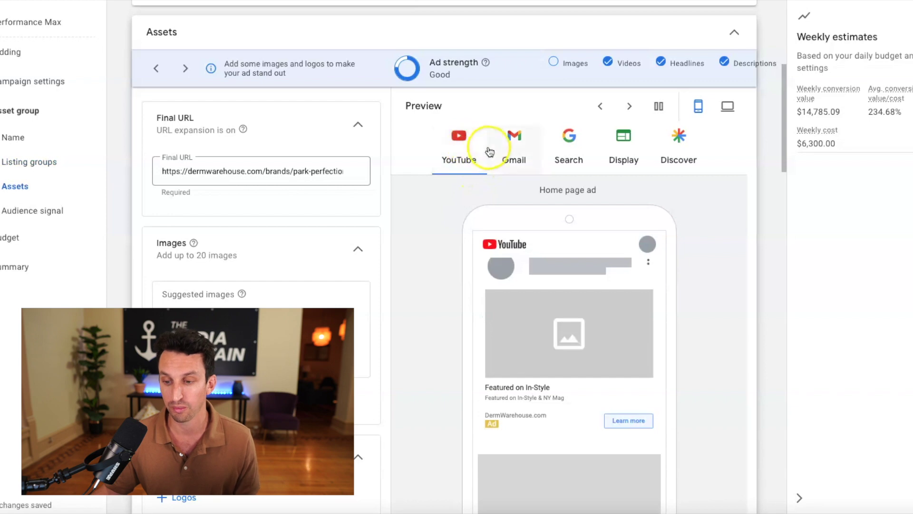
left_click(513, 141)
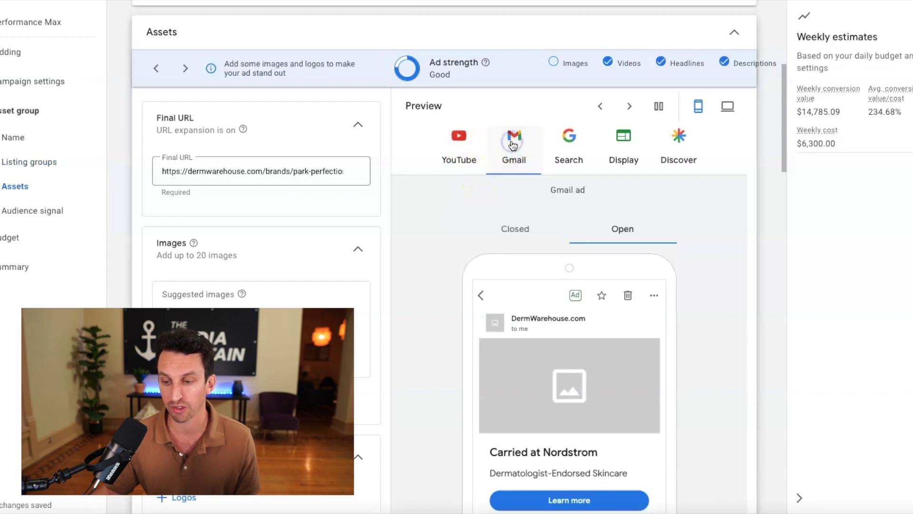
left_click(576, 149)
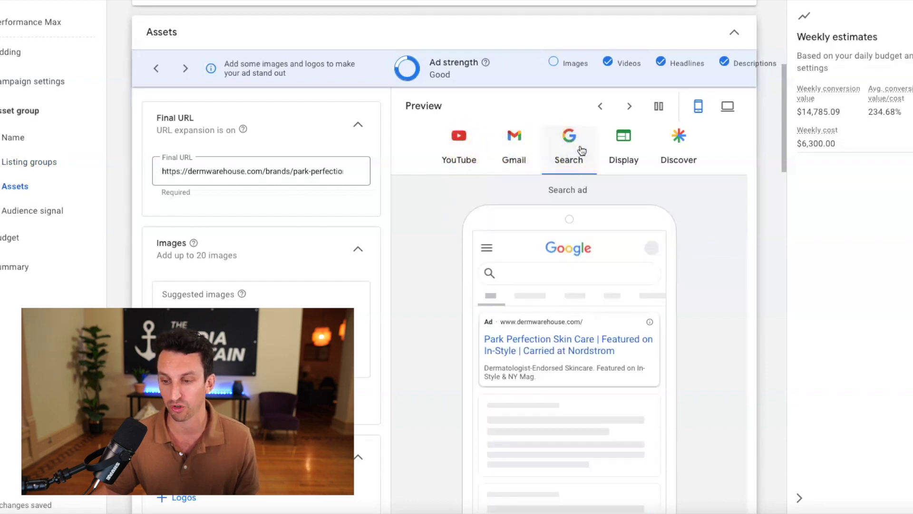
left_click(629, 144)
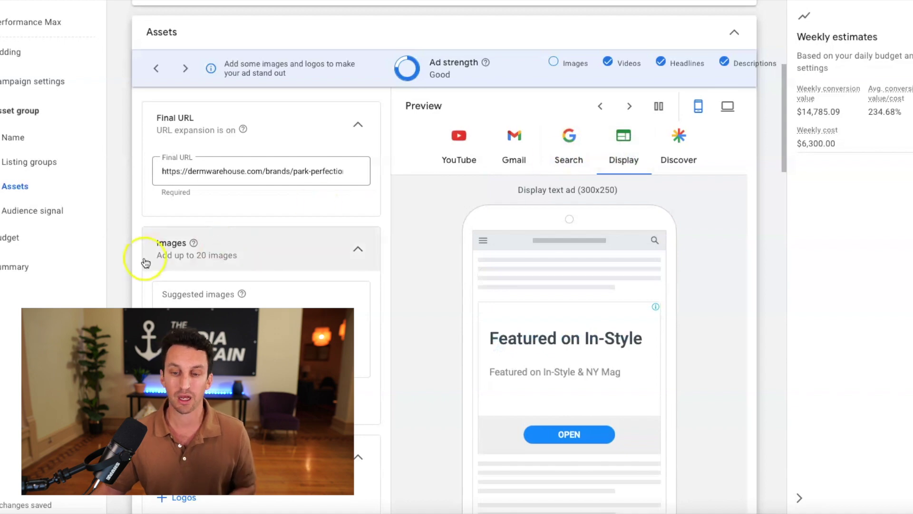
Step: Open the image picker to start adding images to the asset group
scroll(114, 268, "down", 1)
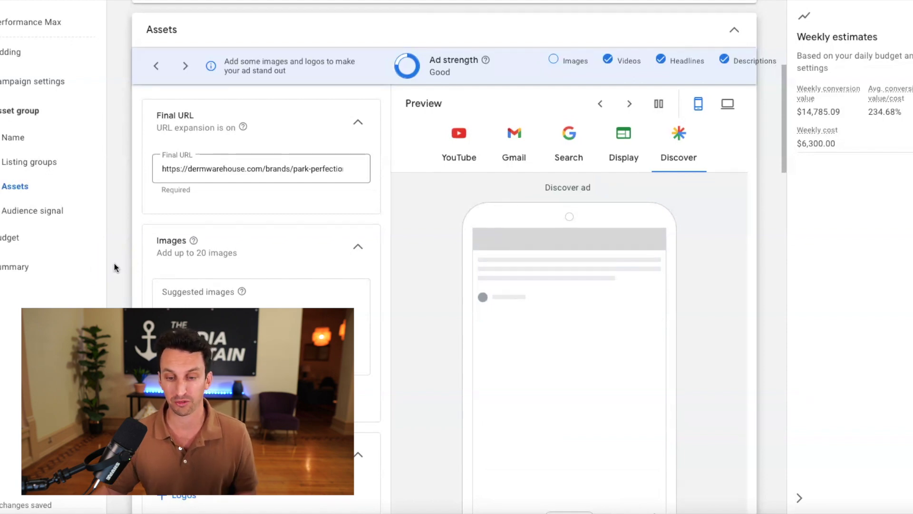
scroll(132, 252, "down", 1)
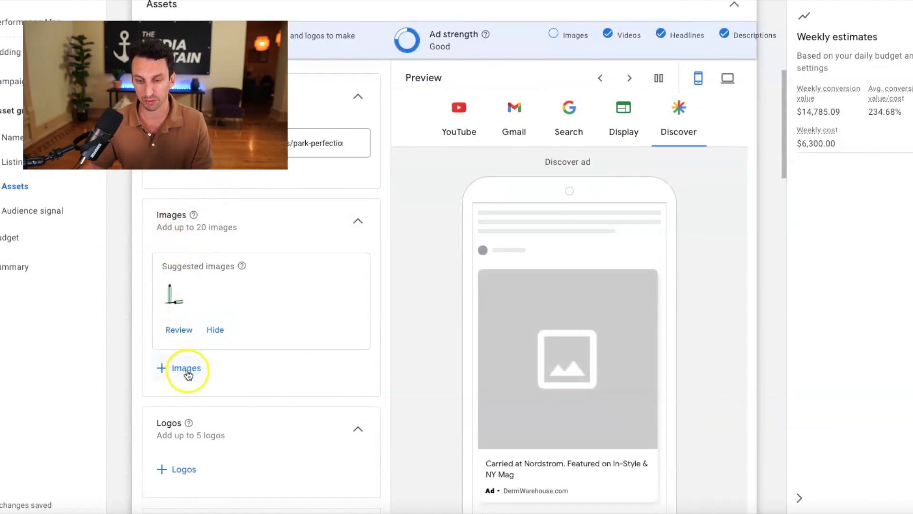
left_click(187, 370)
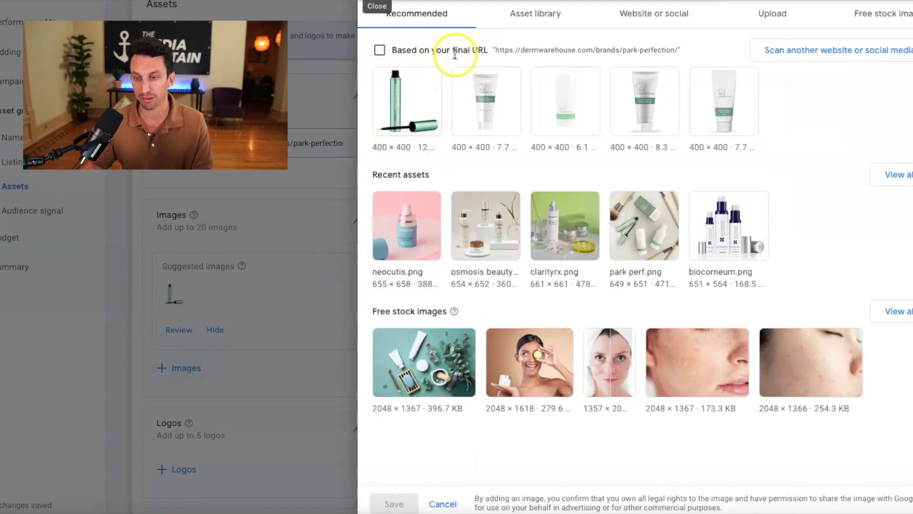
Step: Add all five recommended park-perfection product images from the final URL, including the lash serum, and save them
left_click(418, 98)
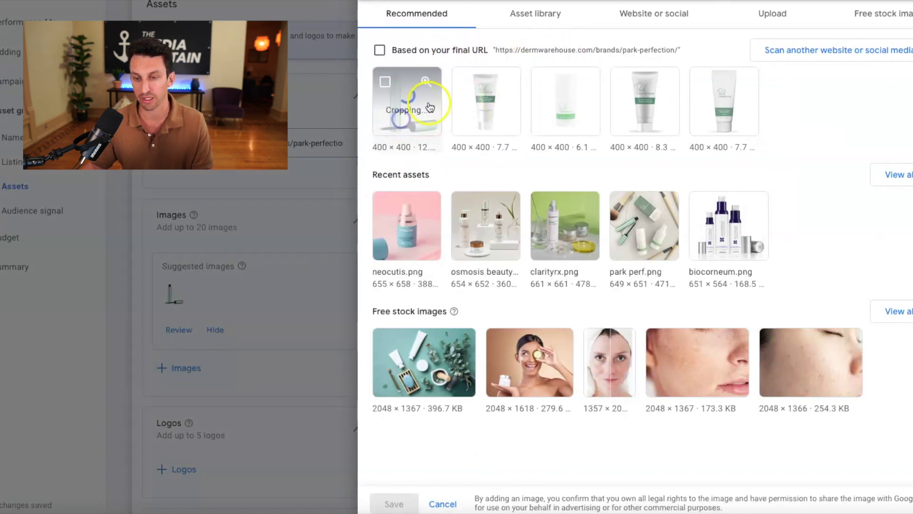
left_click(460, 84)
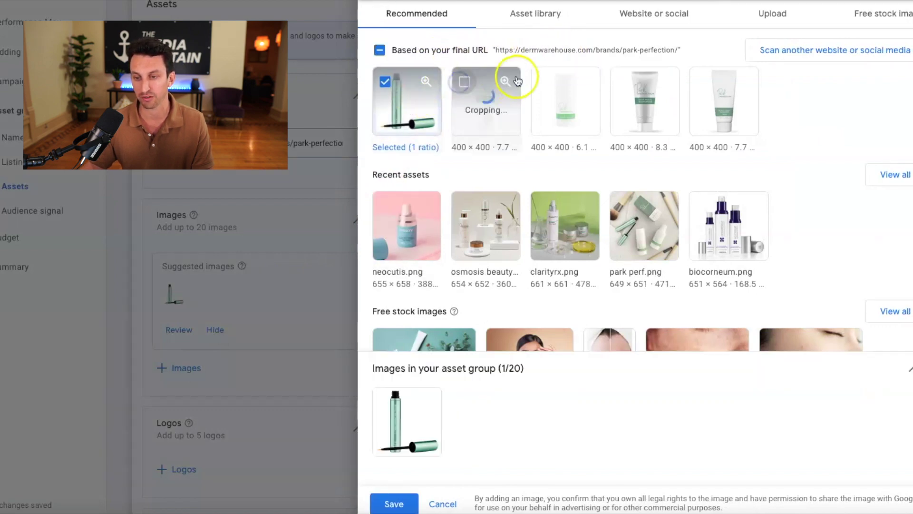
left_click(546, 85)
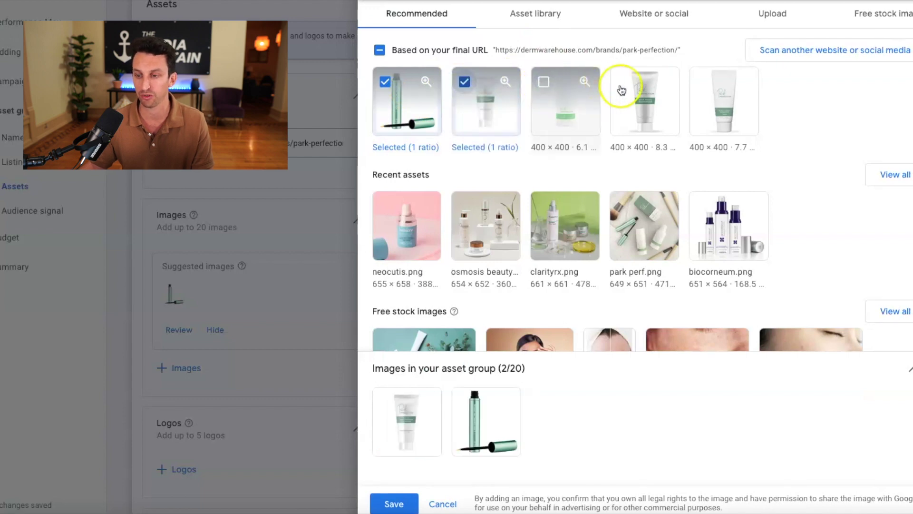
left_click(622, 86)
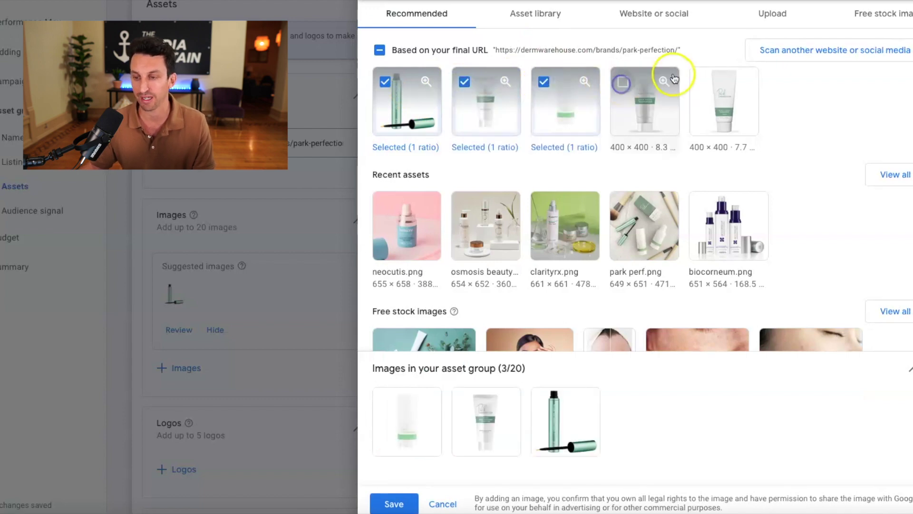
left_click(706, 86)
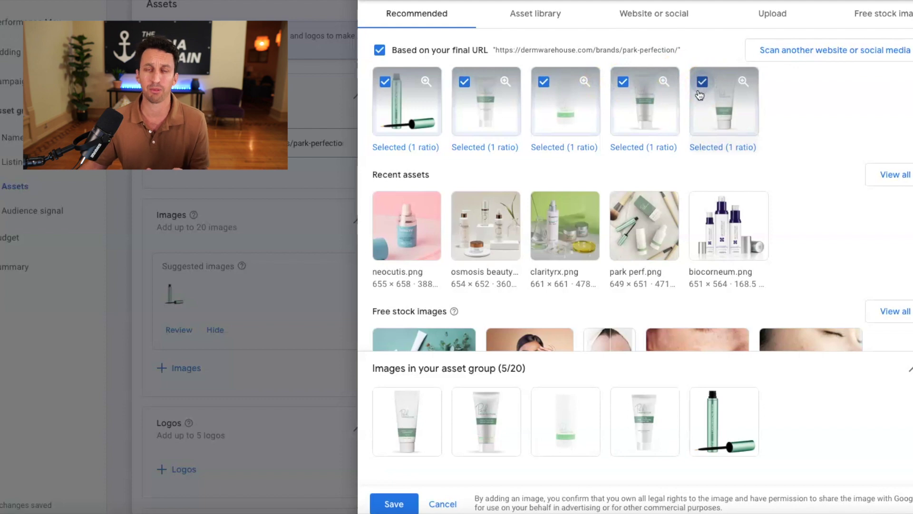
left_click(401, 506)
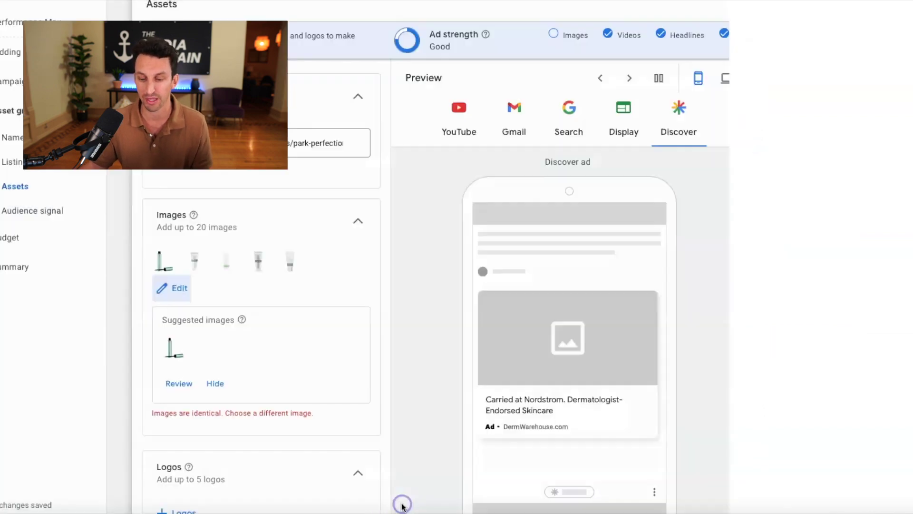
scroll(219, 347, "down", 2)
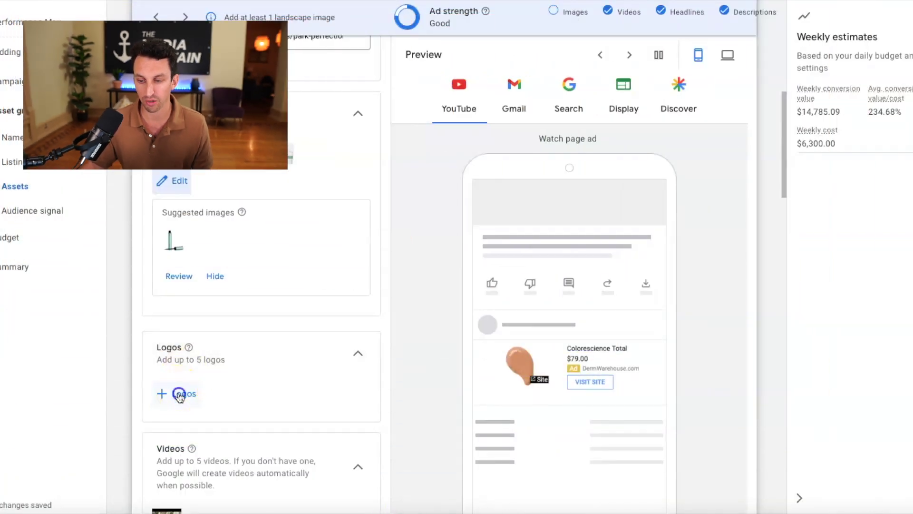
left_click(181, 394)
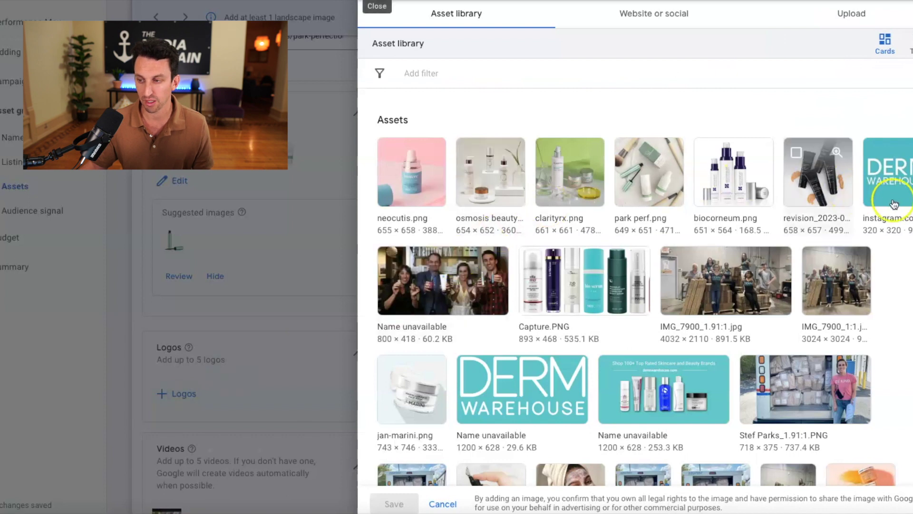
Step: Add the DERM Warehouse logo and check that the 0:43 Park Perfection eye-lift video is included
left_click(888, 174)
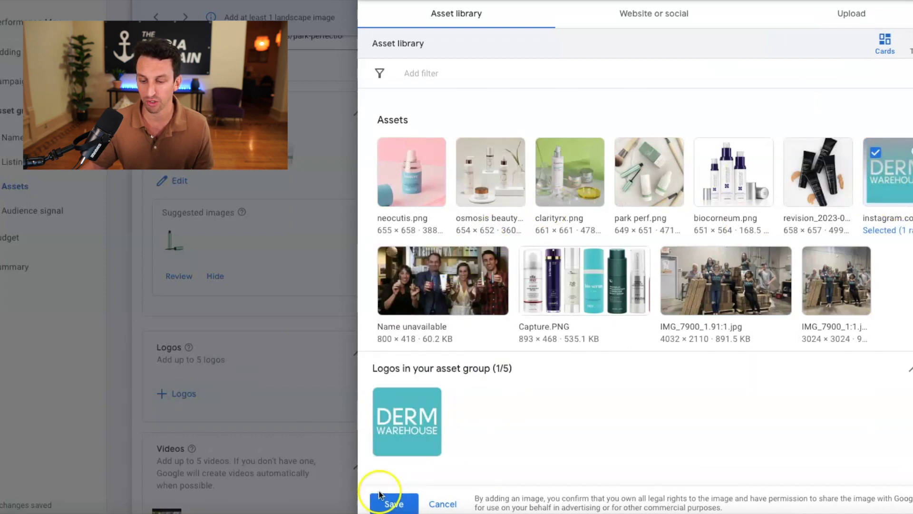
left_click(389, 503)
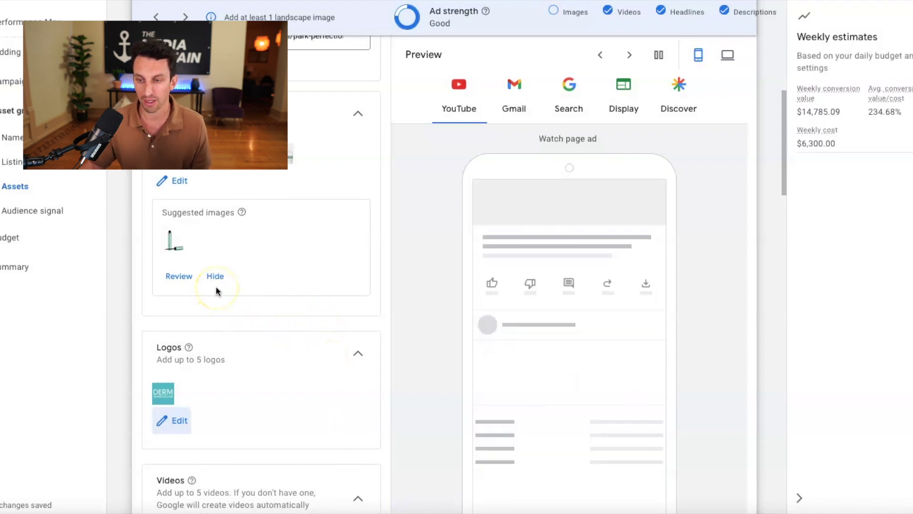
scroll(217, 288, "down", 4)
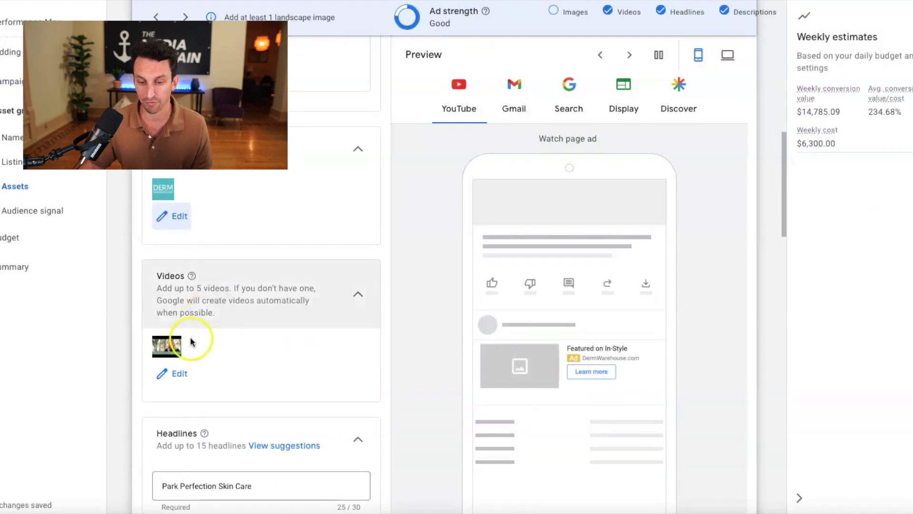
left_click(180, 374)
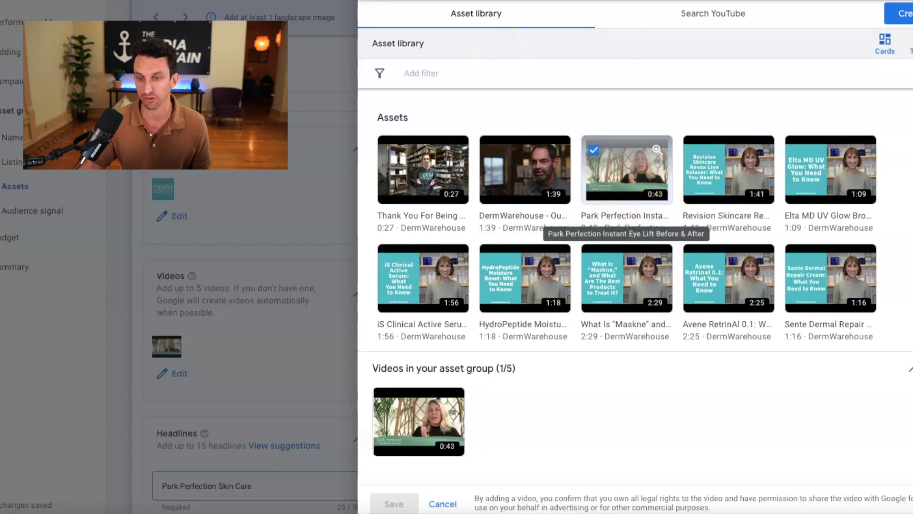
key("Escape")
Step: Enter the descriptions 'Dermatologist-Endorsed Skincare' and 'Featured on In-Style & NY Mag'
scroll(278, 361, "down", 3)
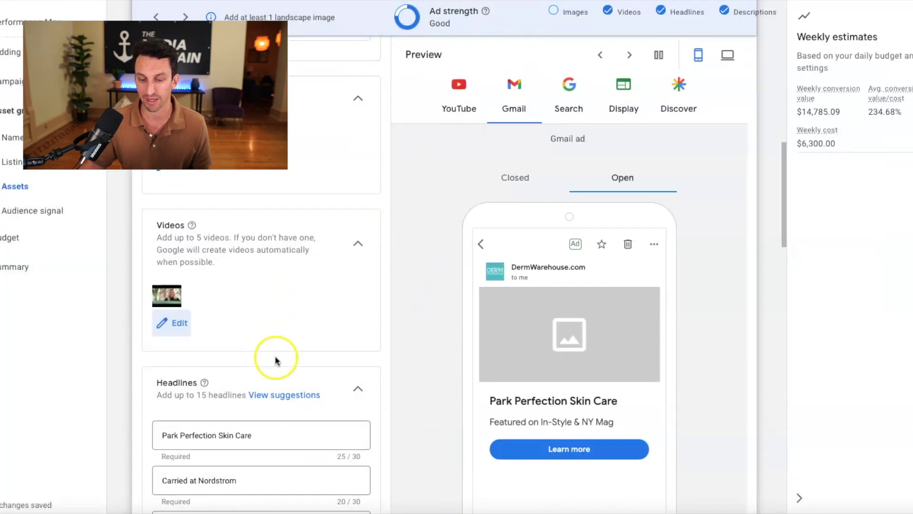
scroll(260, 361, "down", 1)
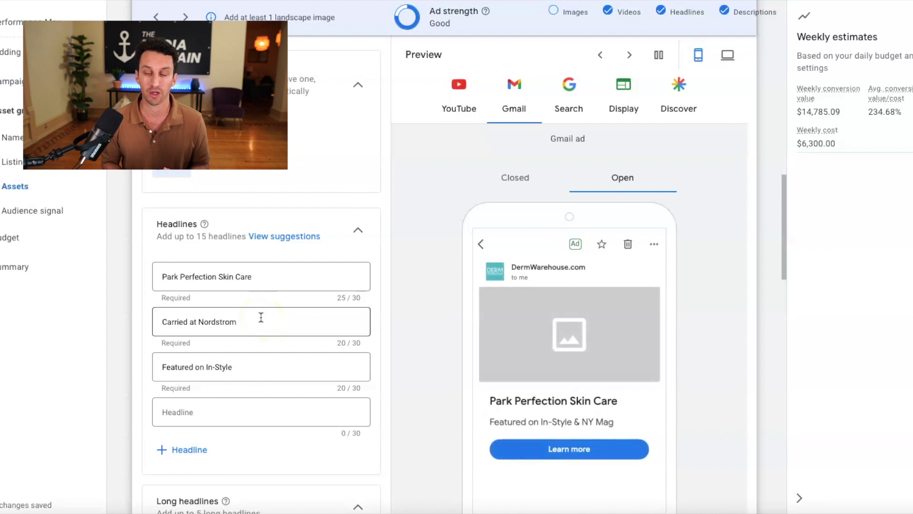
scroll(264, 381, "down", 3)
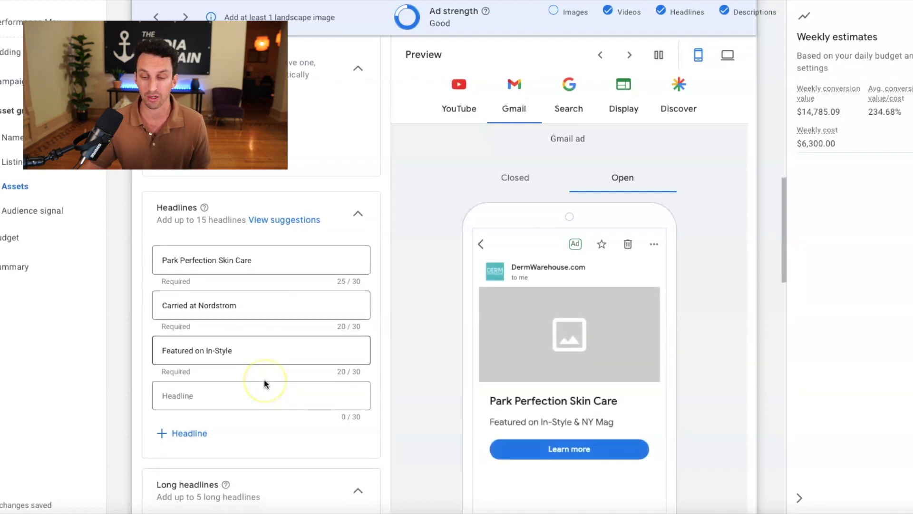
scroll(264, 380, "down", 3)
left_click(252, 304)
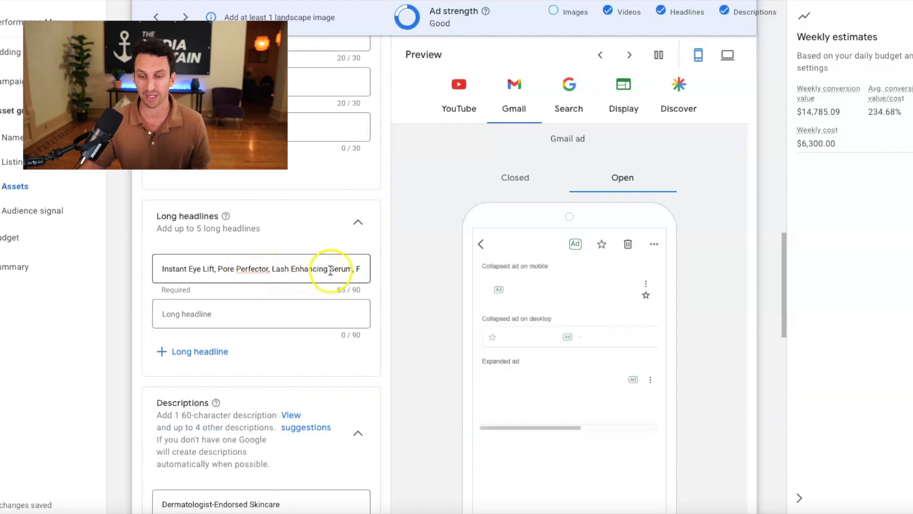
scroll(296, 314, "down", 3)
scroll(296, 319, "down", 1)
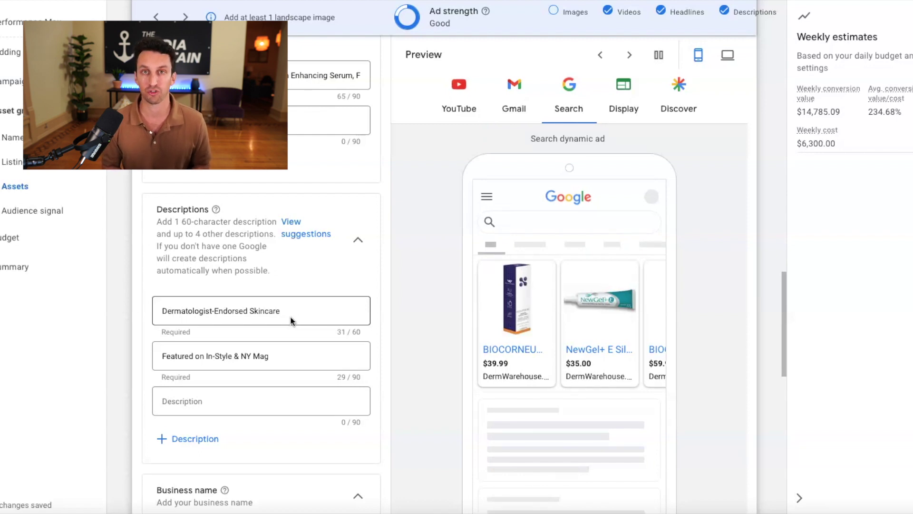
left_click(263, 317)
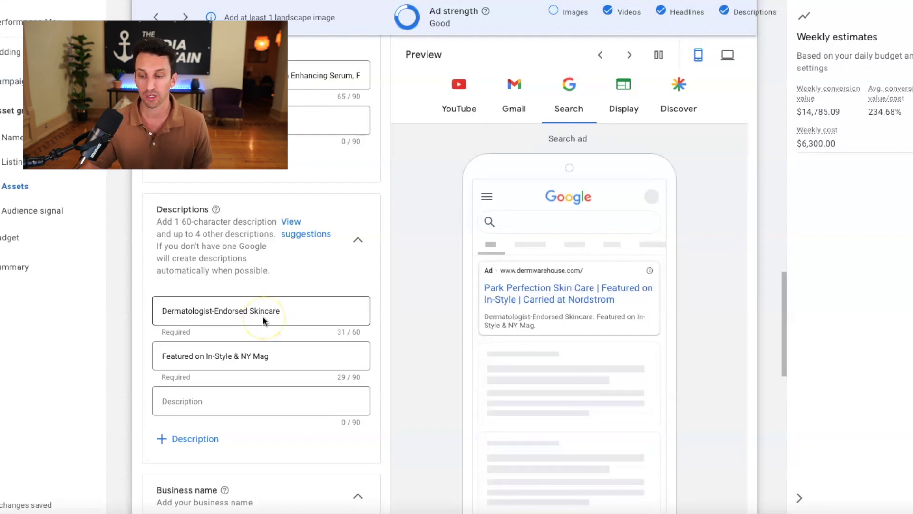
left_click(343, 281)
Step: Scroll past the DermWarehouse.com business name and Sitelinks down to Call to action
scroll(342, 281, "down", 3)
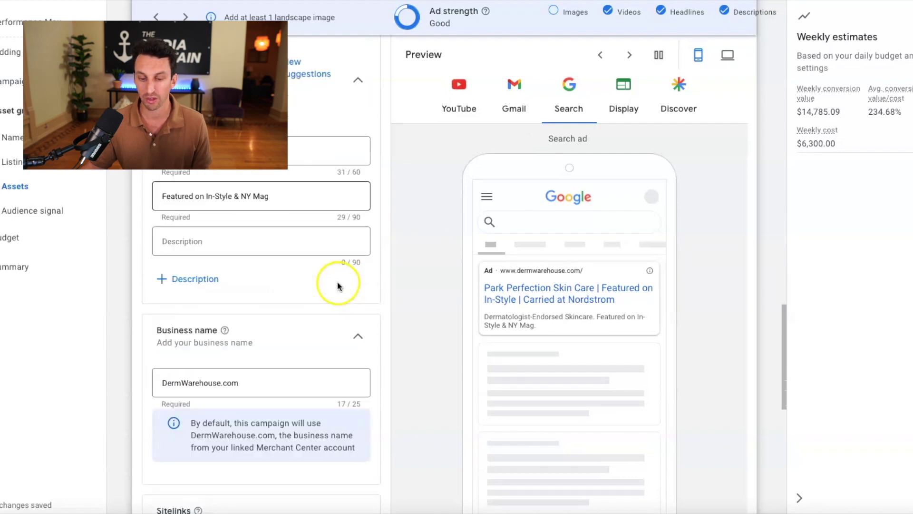
scroll(333, 286, "down", 2)
scroll(312, 295, "down", 1)
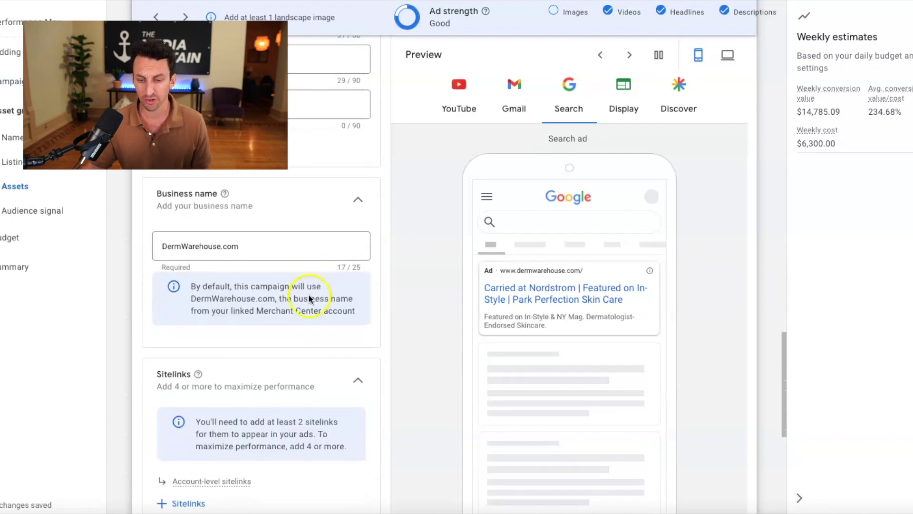
scroll(309, 298, "down", 2)
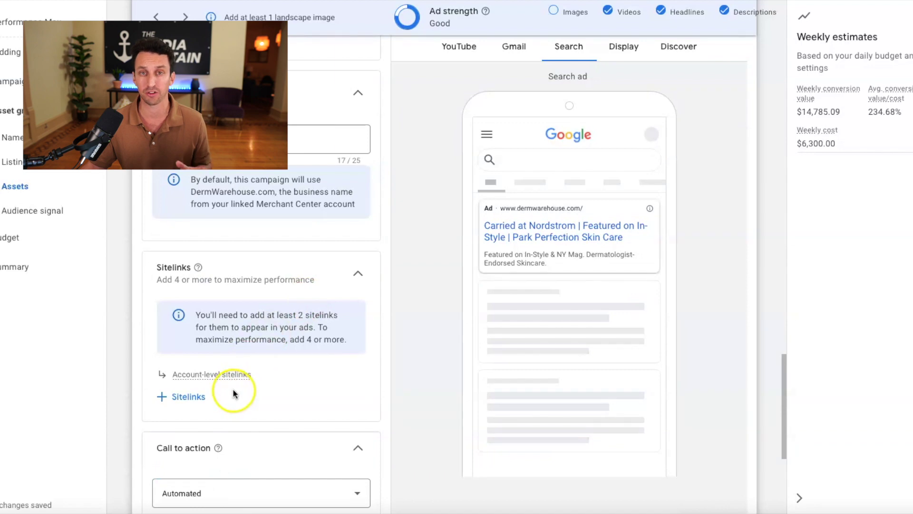
scroll(242, 378, "down", 2)
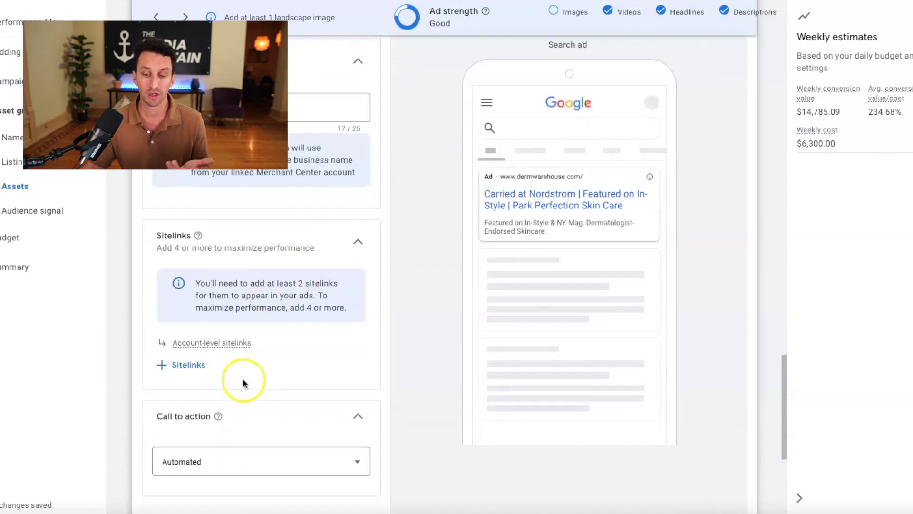
scroll(242, 378, "down", 3)
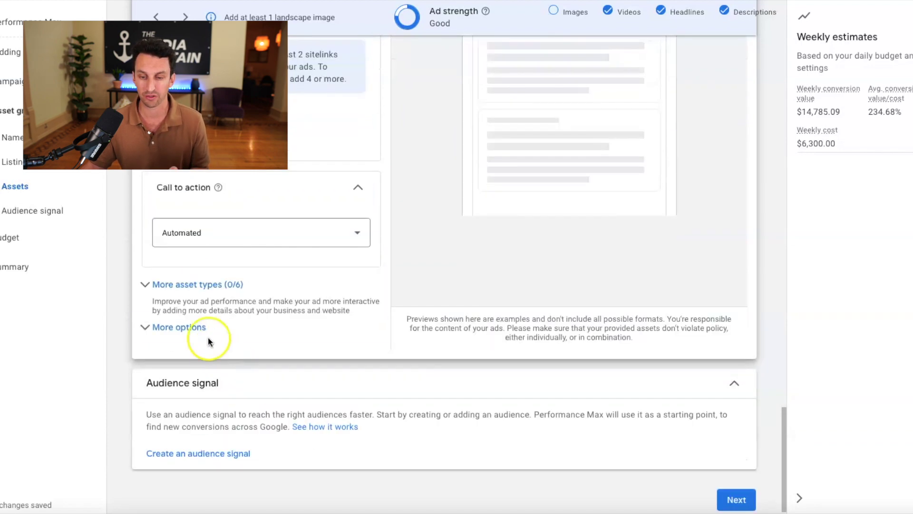
Step: Change the call to action from automated to Shop now
left_click(209, 236)
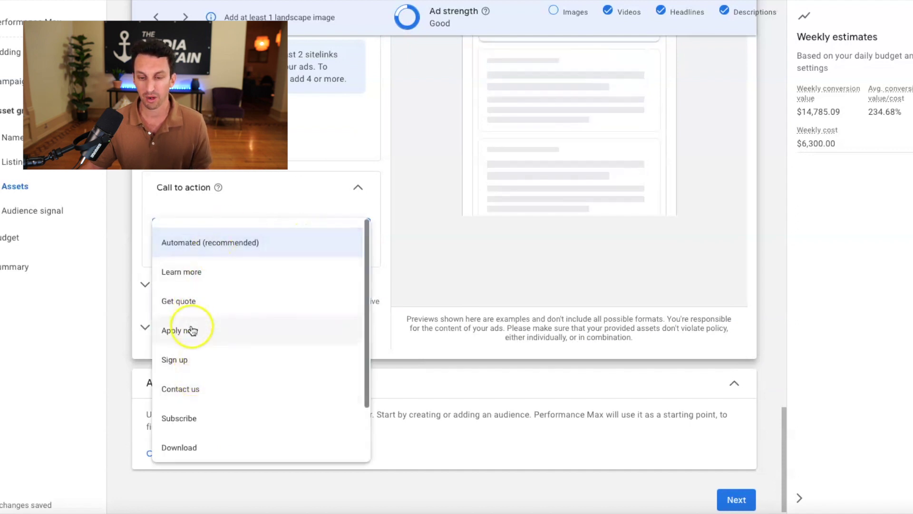
scroll(189, 392, "down", 2)
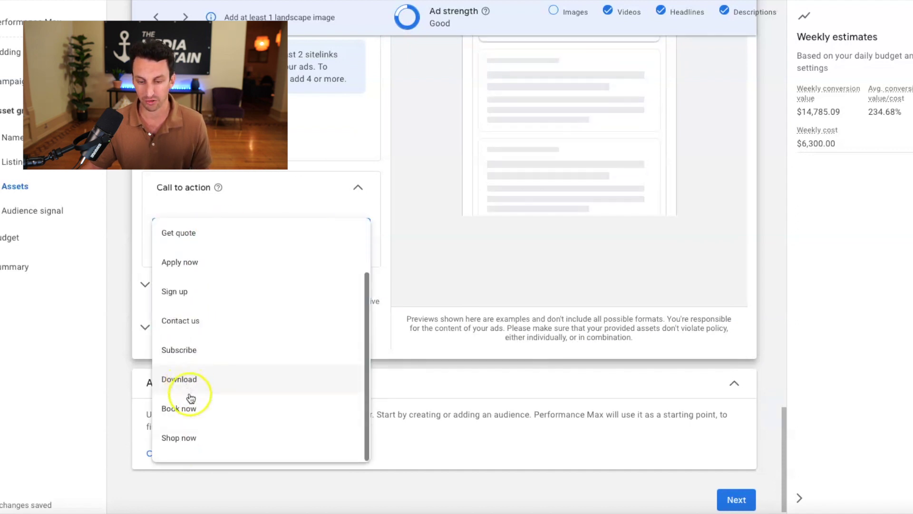
left_click(202, 446)
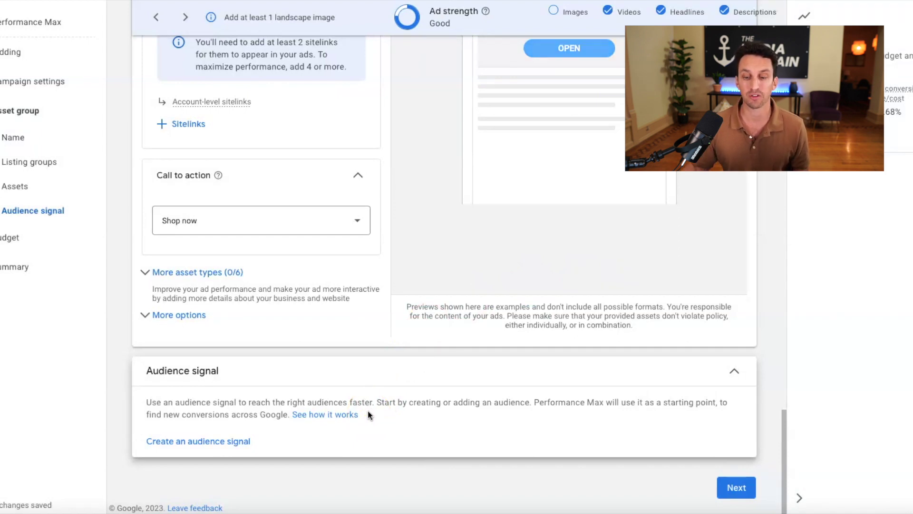
Step: Create the Park Perfection audience signal from the Conversions - 30 Days data segment and save it
left_click(246, 442)
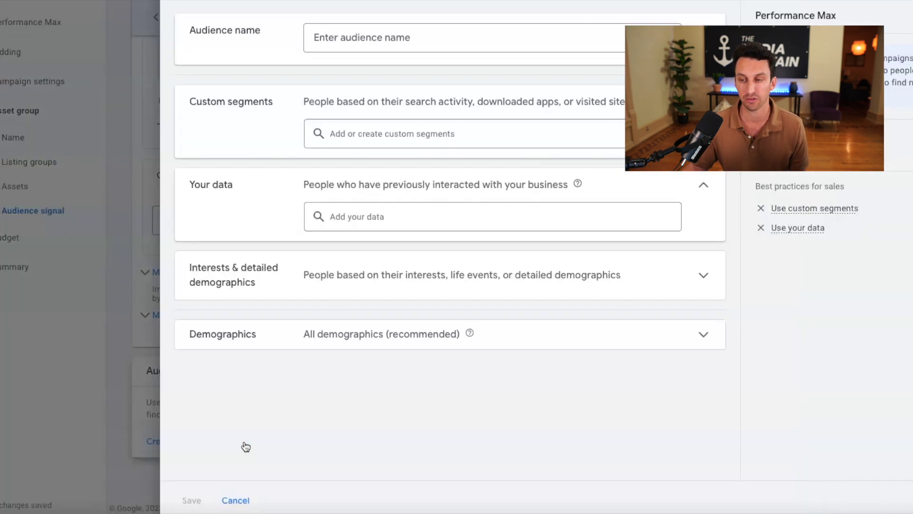
type("Park Perfection")
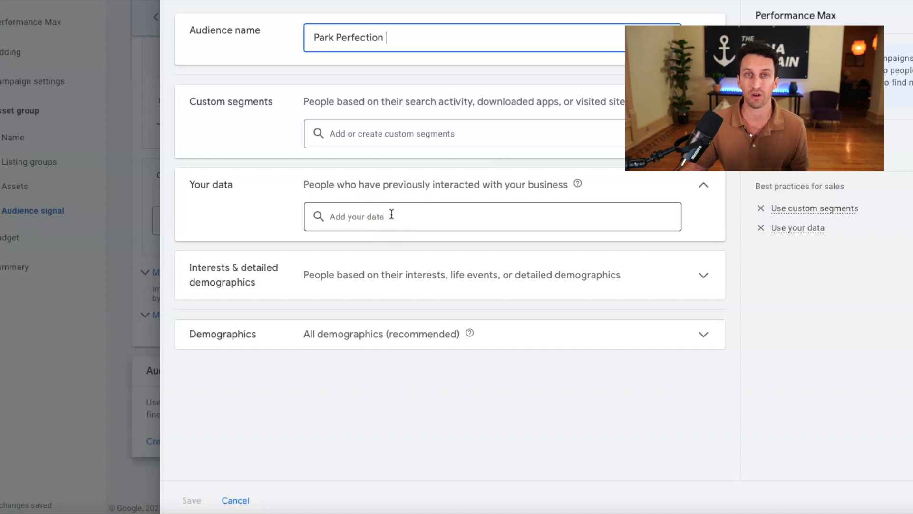
left_click(389, 216)
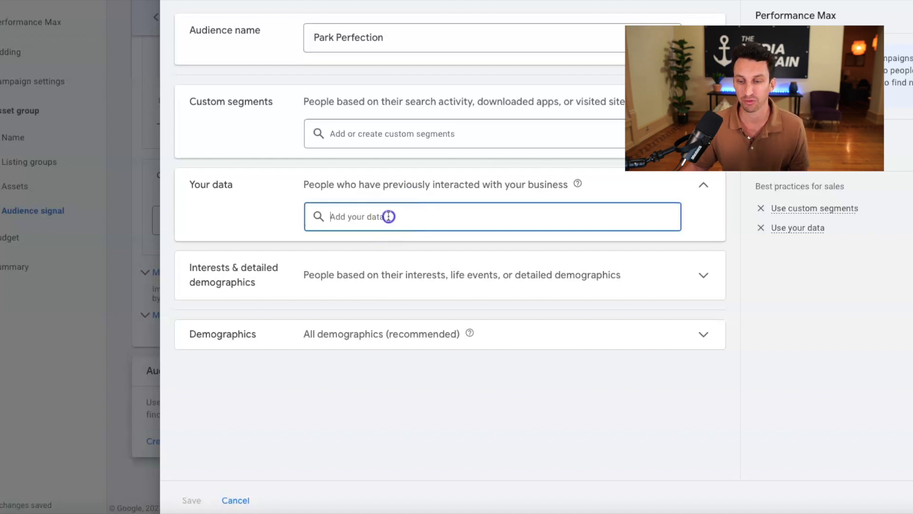
left_click(395, 277)
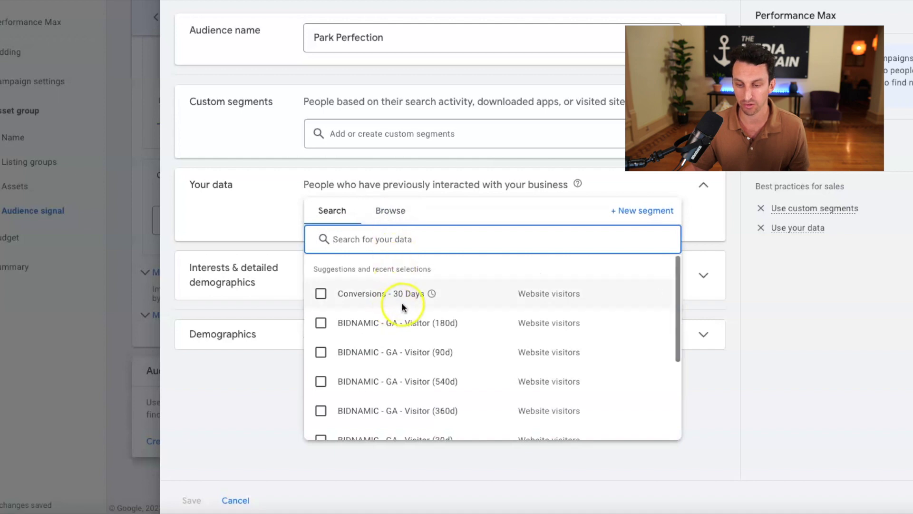
left_click(322, 295)
left_click(212, 262)
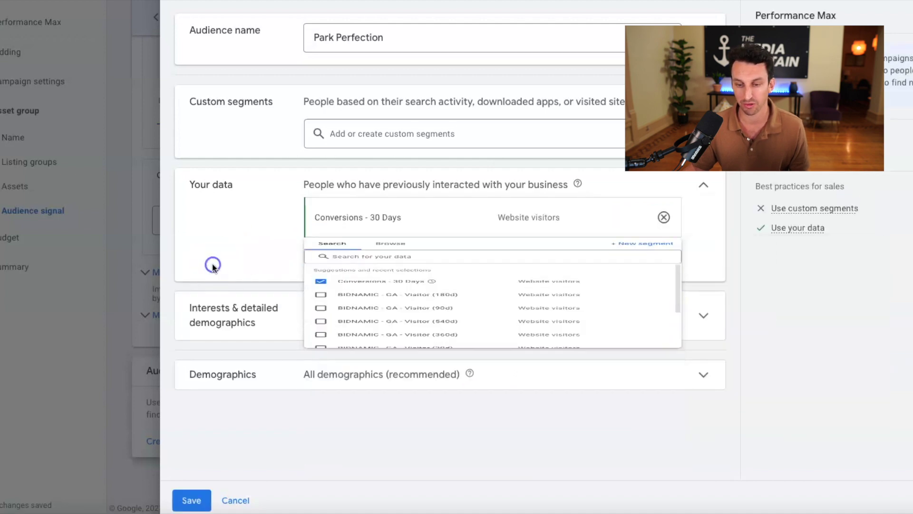
left_click(192, 500)
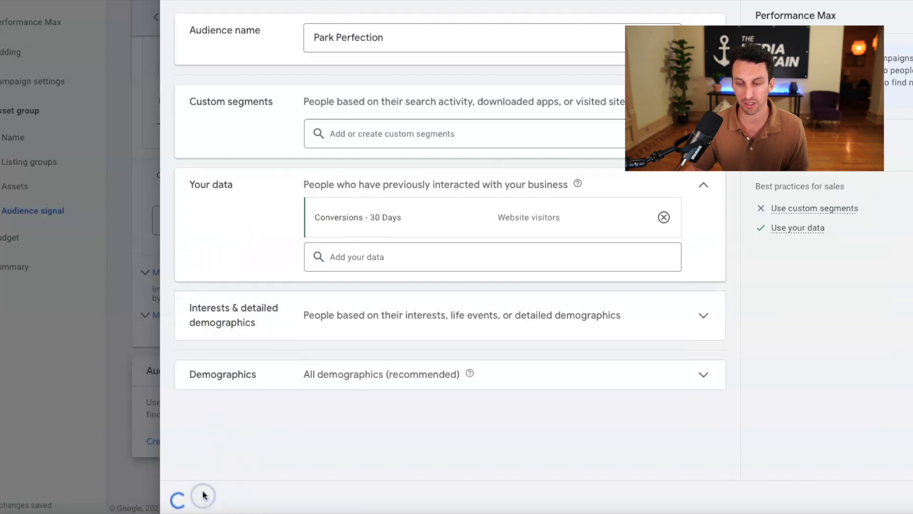
scroll(366, 335, "down", 5)
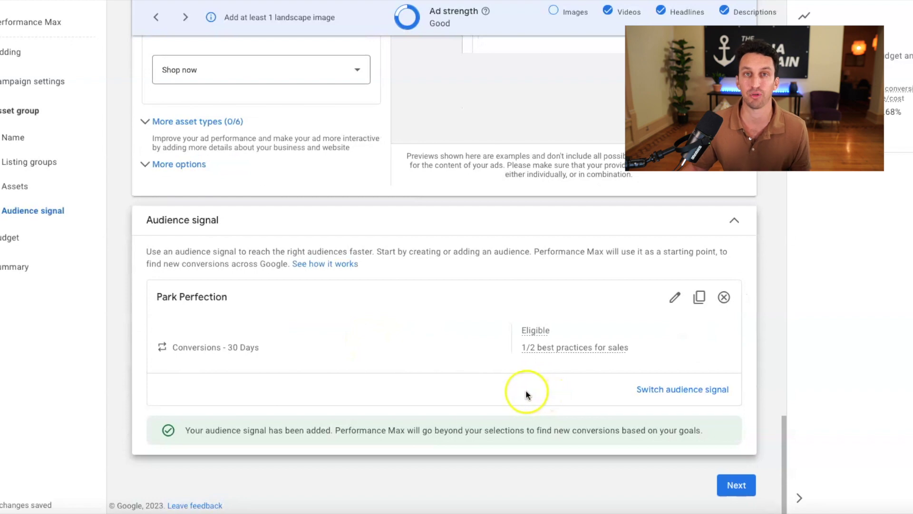
left_click(740, 485)
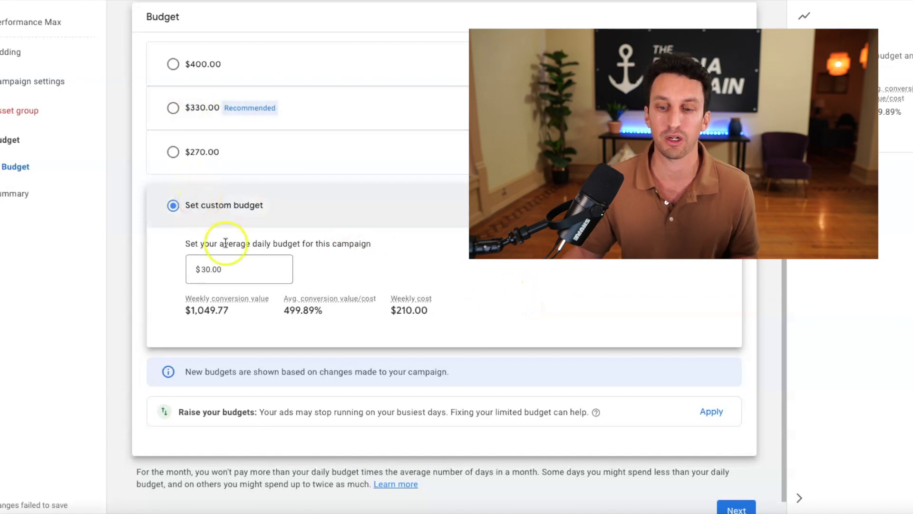
Step: Keep the custom average daily budget at $30.00 and move on to the Summary
left_click(239, 272)
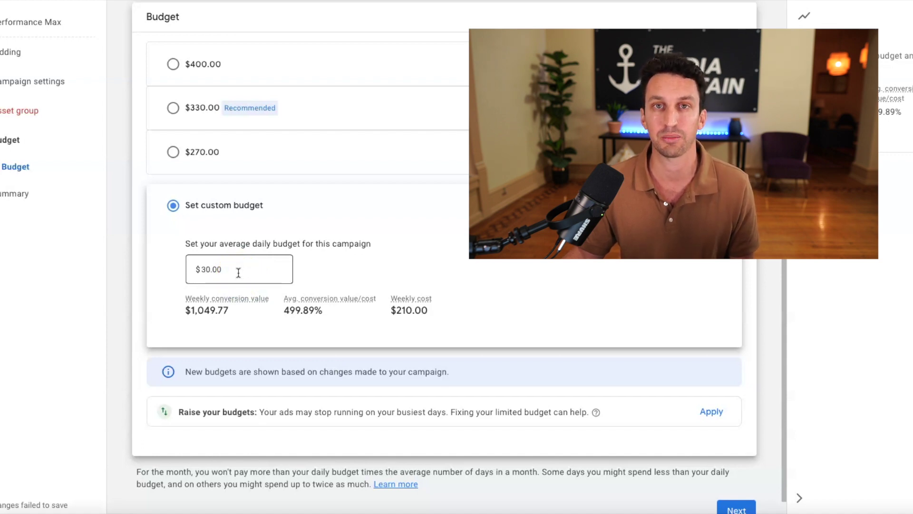
scroll(238, 272, "down", 1)
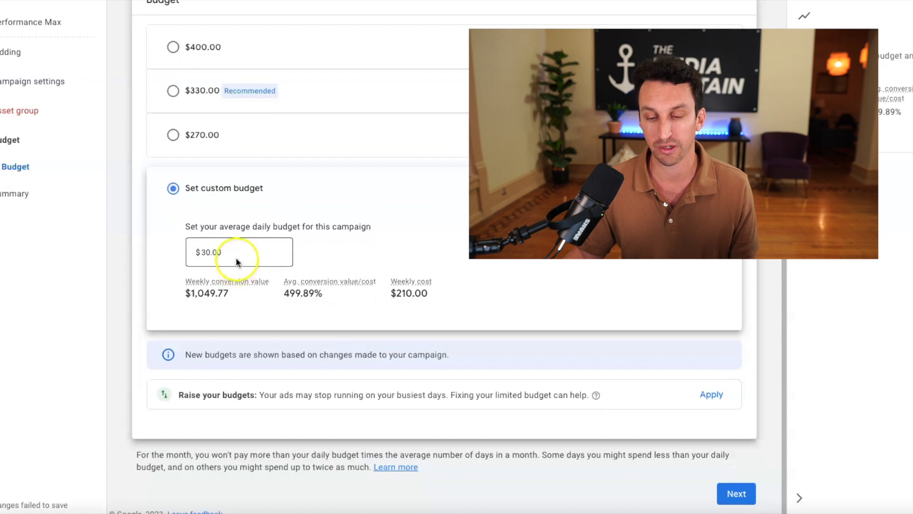
left_click(740, 480)
left_click(736, 495)
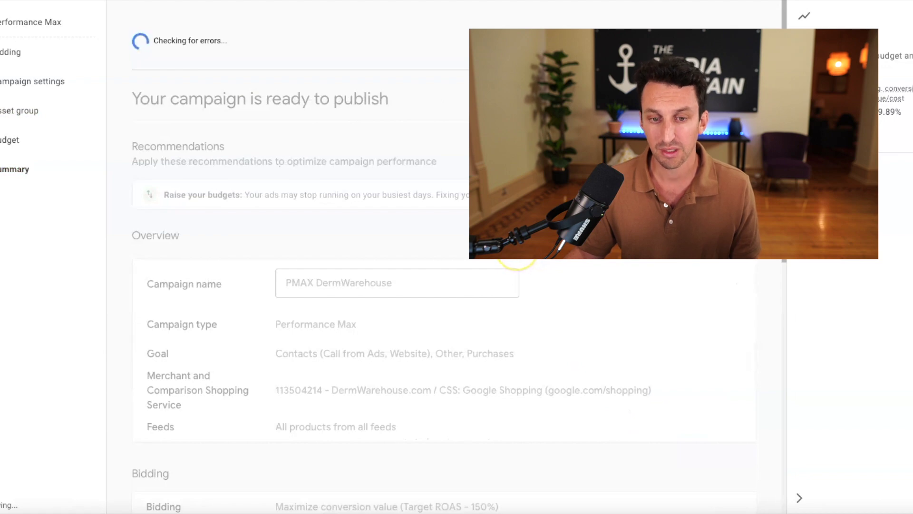
Step: Scroll through the summary's Bidding, Campaign settings, Park Perfection asset group and $30.00/day Budget sections
scroll(387, 198, "down", 1)
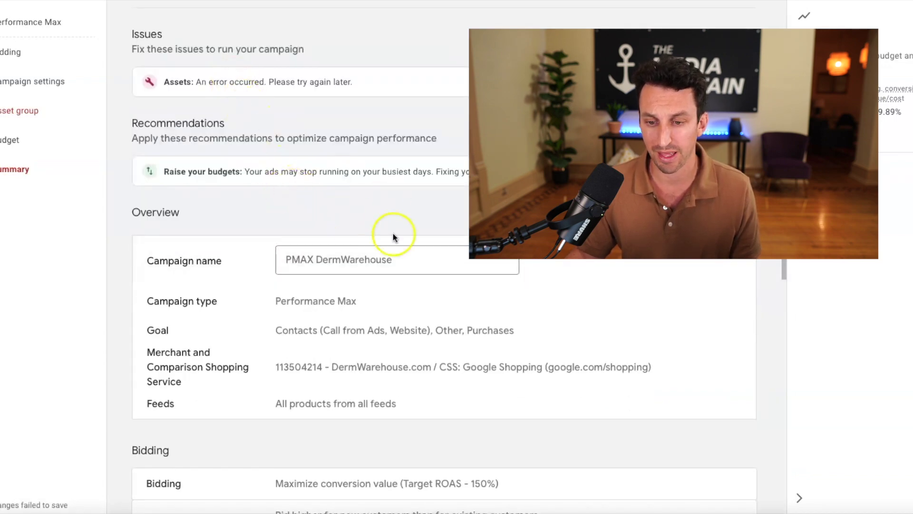
scroll(452, 293, "down", 7)
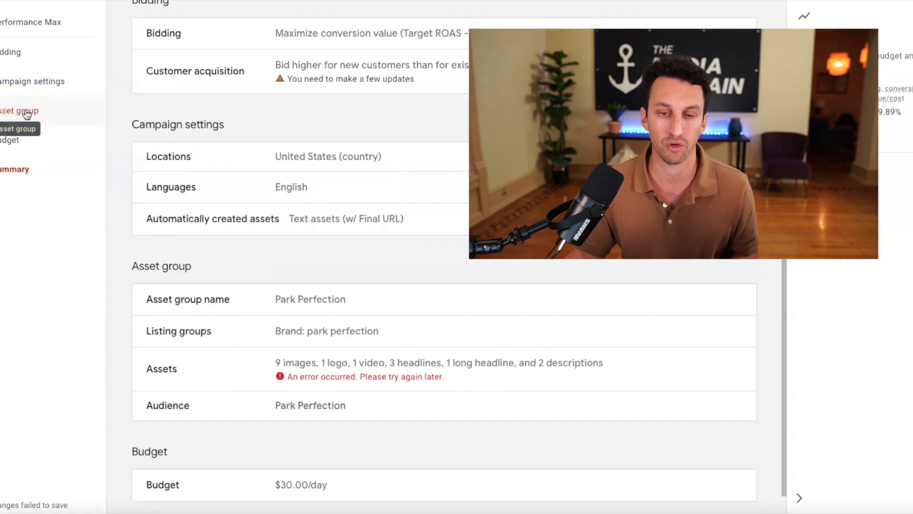
scroll(253, 218, "down", 1)
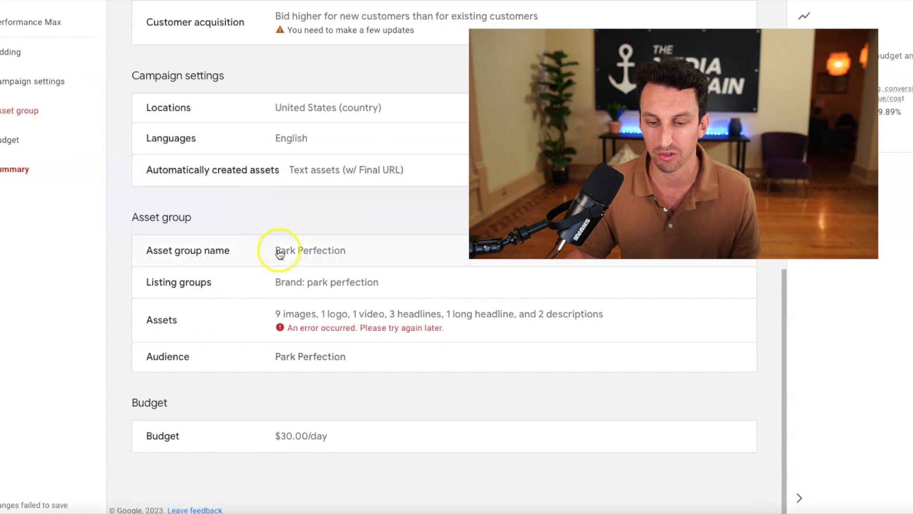